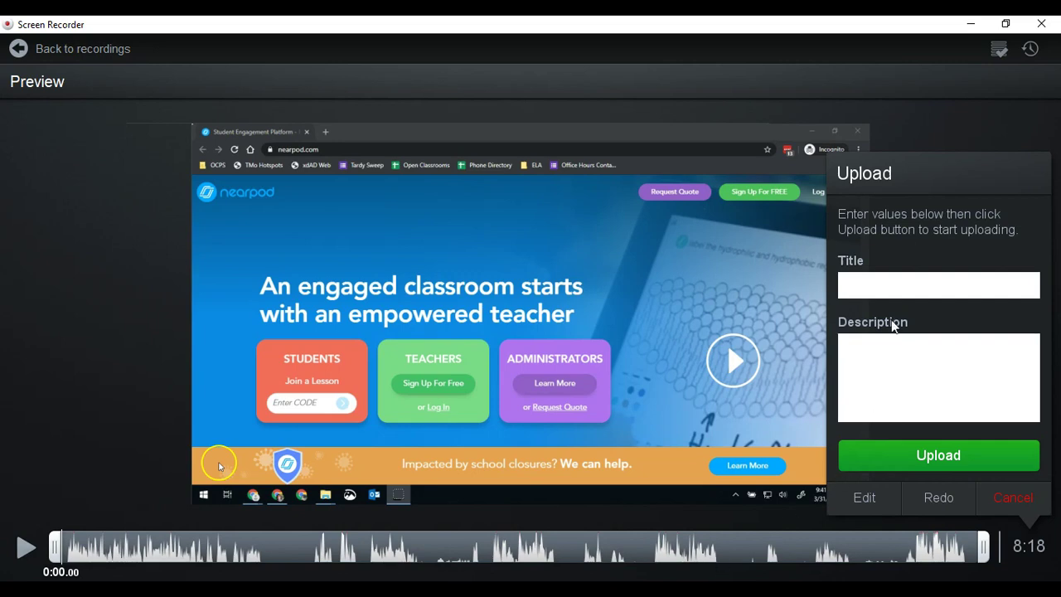
Step: Enter 'Nearpod Intro' as the recording's title
left_click(879, 277)
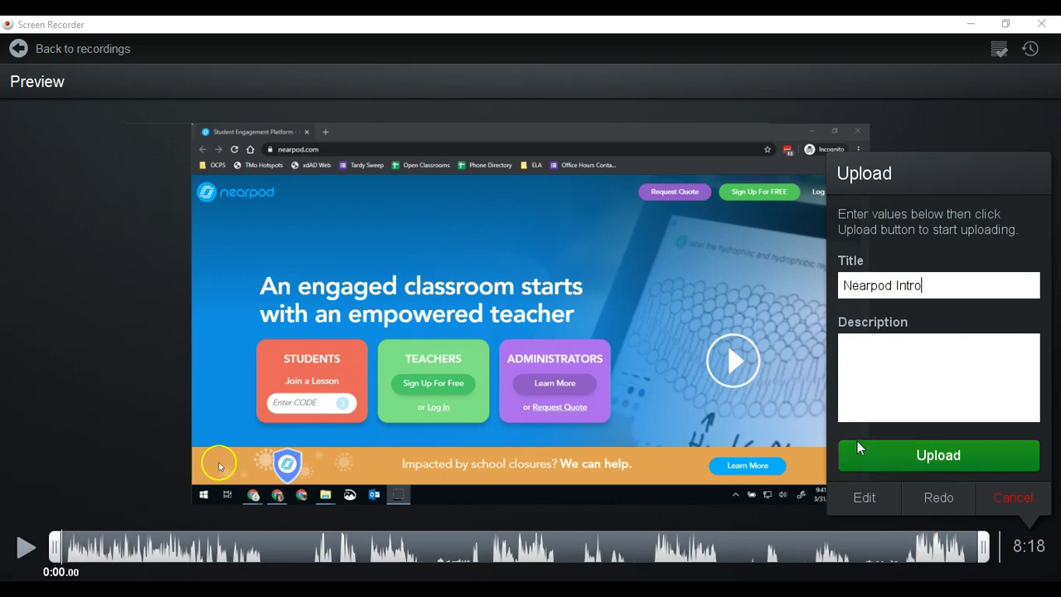
Step: Open the 8:18 recording in the editor instead of uploading it
left_click(855, 496)
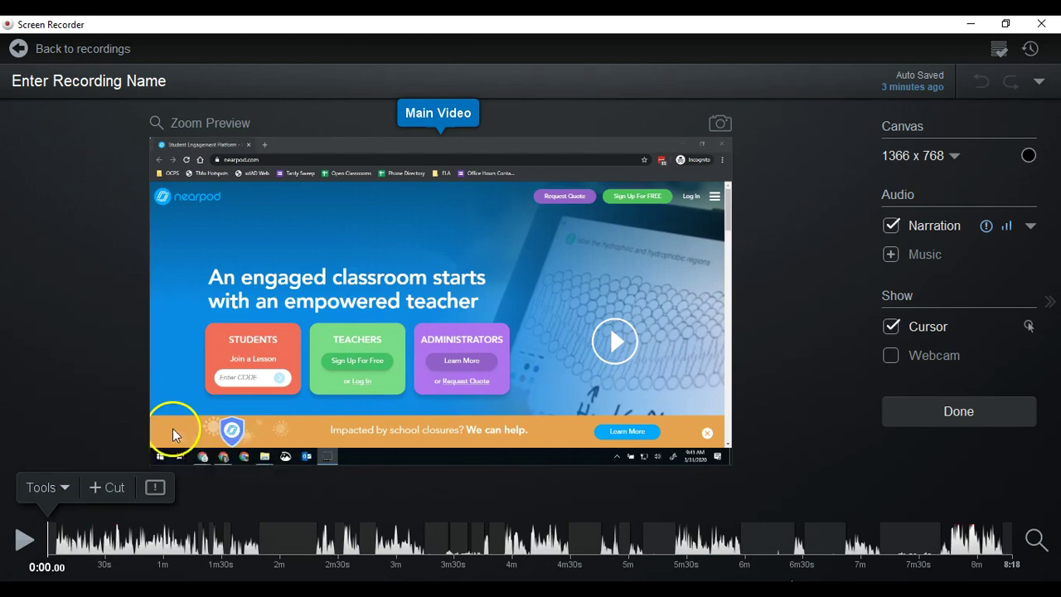
Step: Zoom the timeline and add OCPS YouTube Splash Screen.png as an image overlay at the start
left_click(1035, 538)
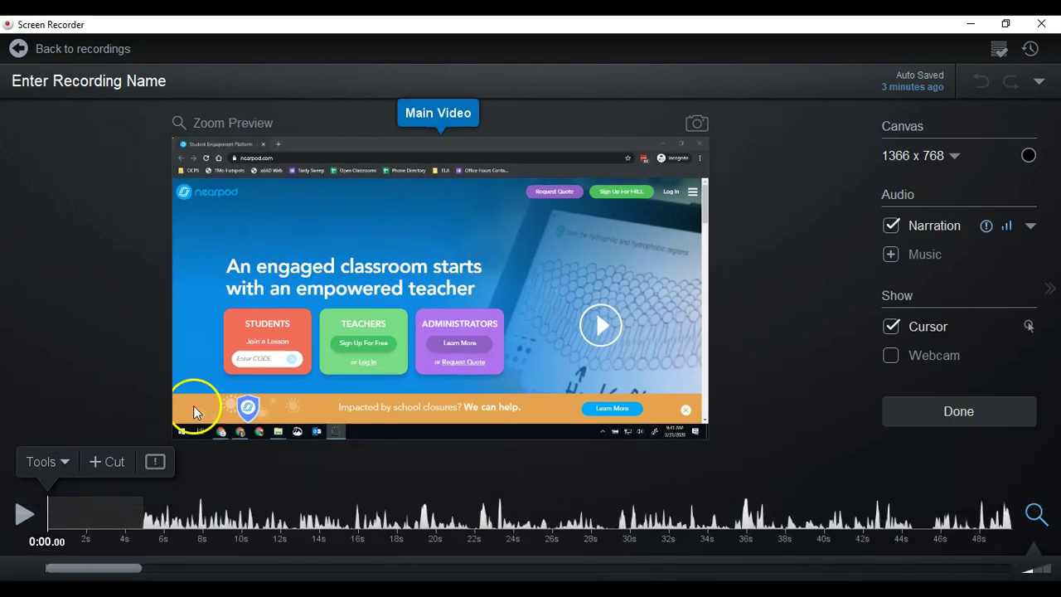
left_click(43, 462)
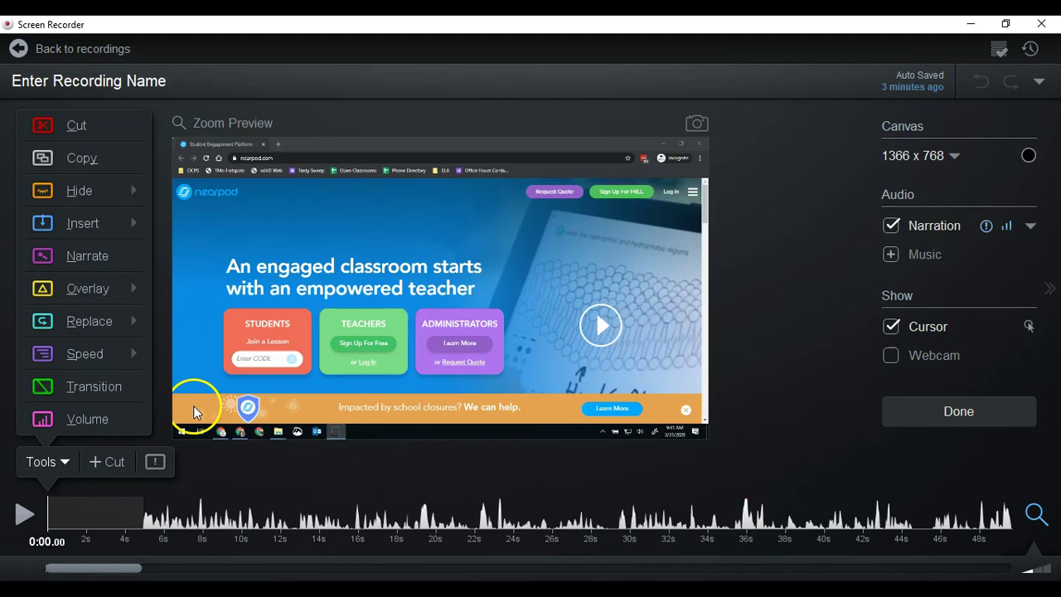
mouse_move(87, 289)
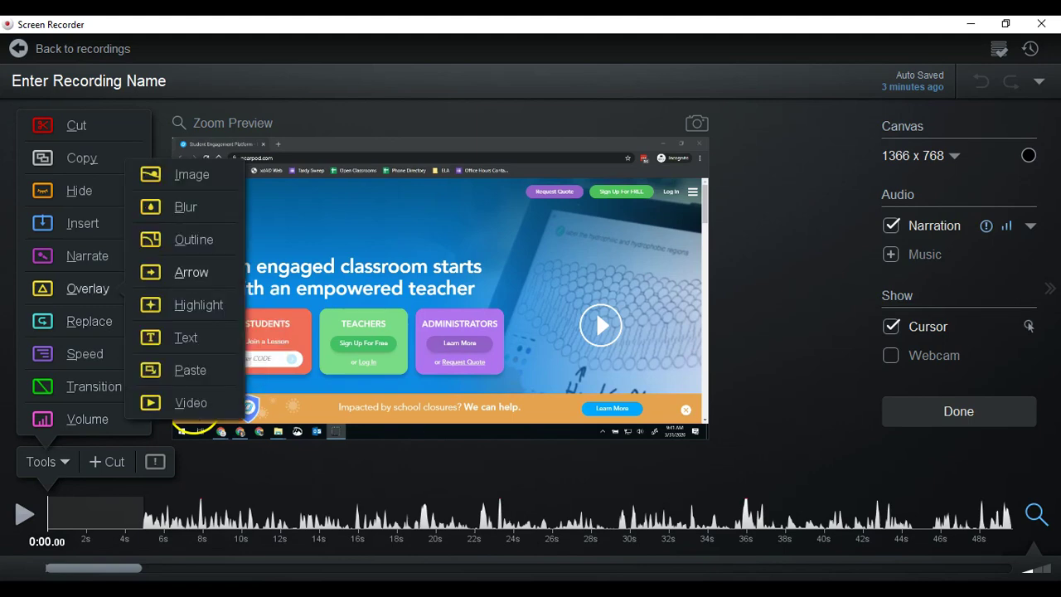
left_click(174, 170)
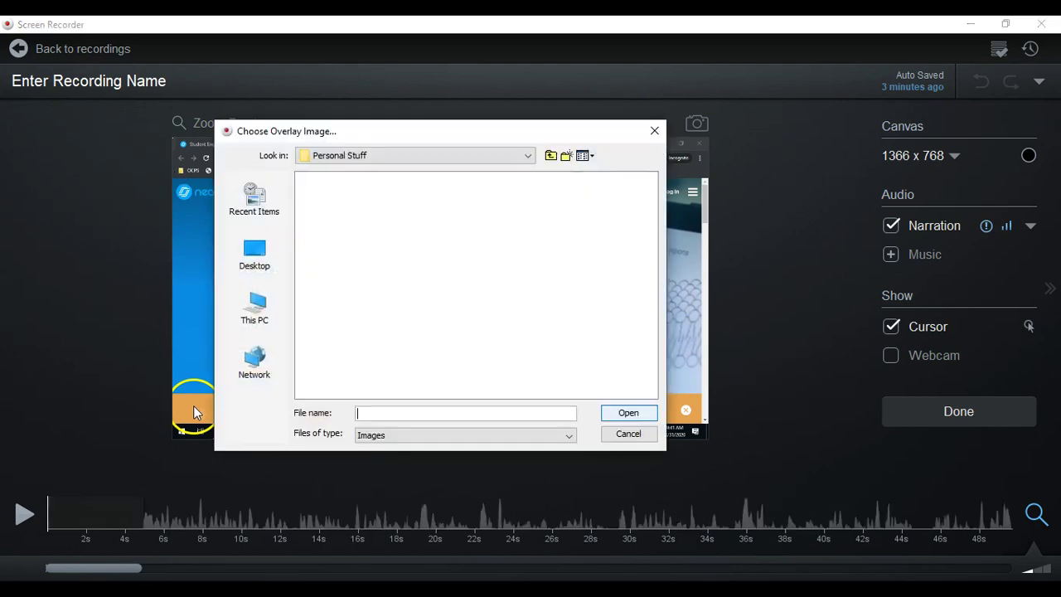
scroll(477, 278, "right", 1)
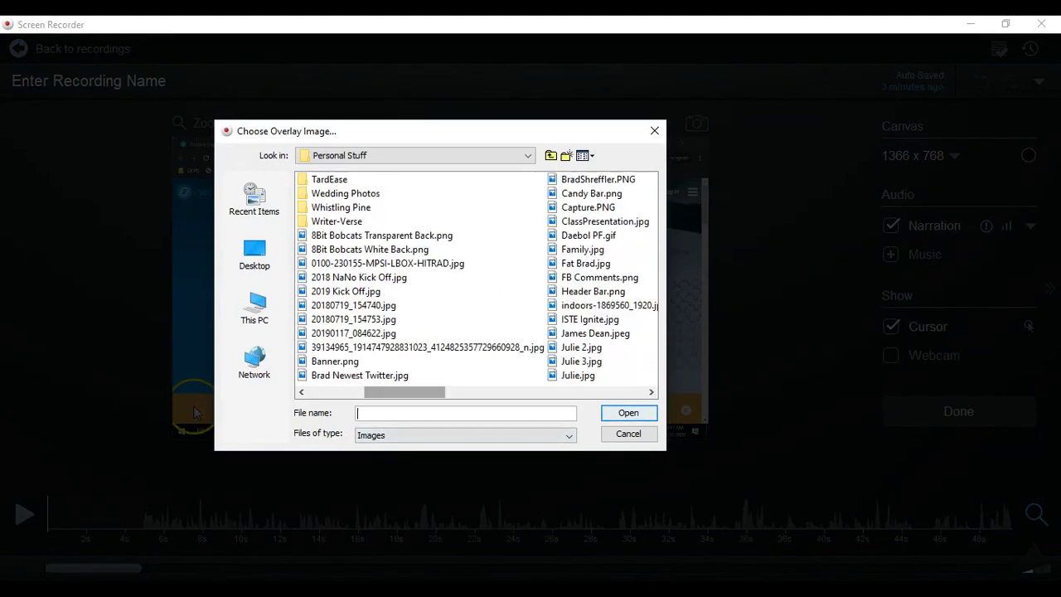
scroll(476, 278, "right", 2)
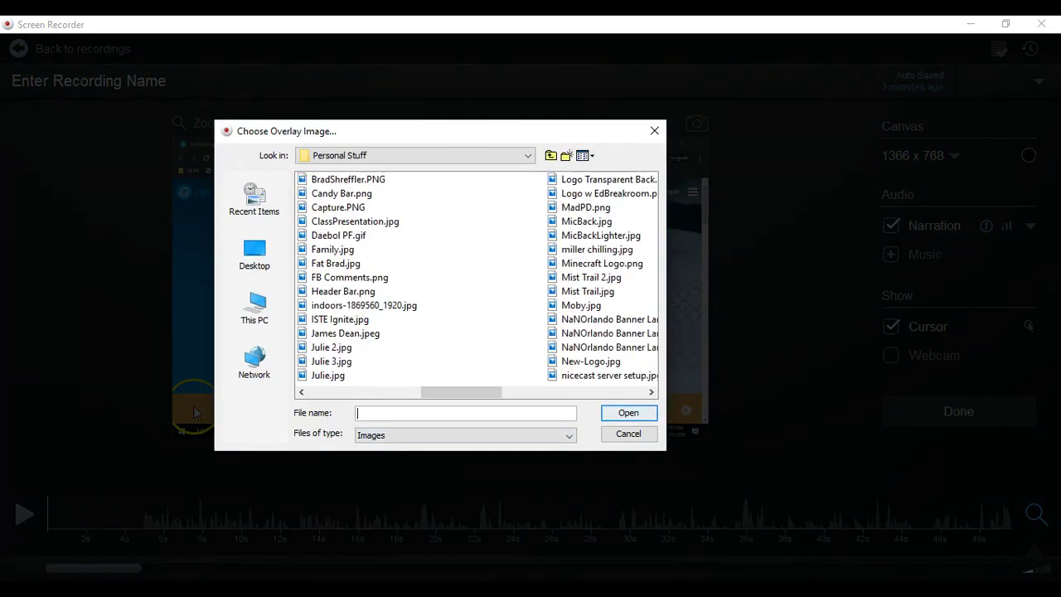
scroll(476, 277, "right", 1)
left_click(601, 221)
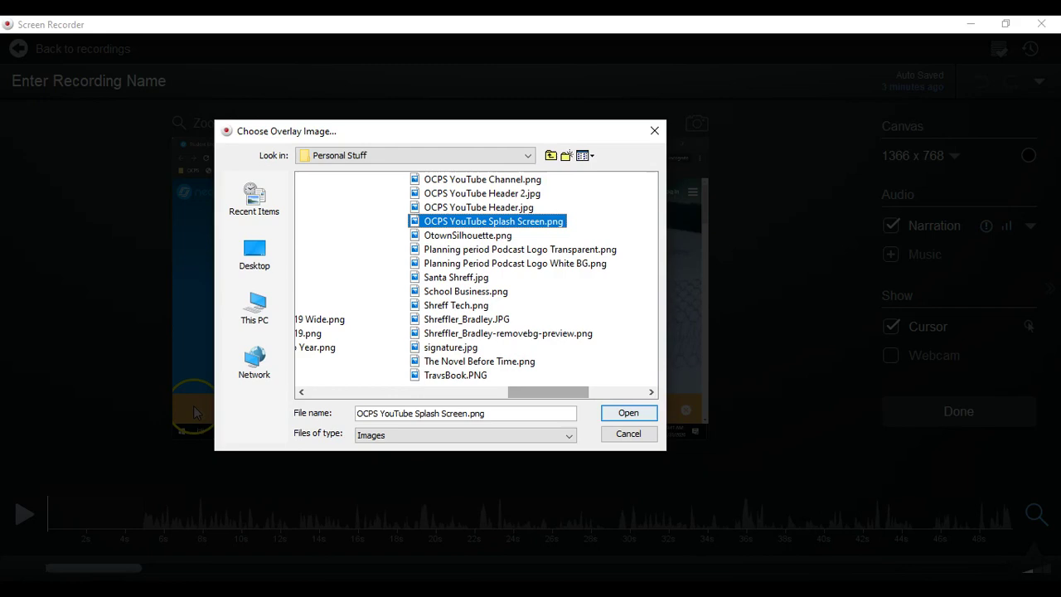
left_click(646, 417)
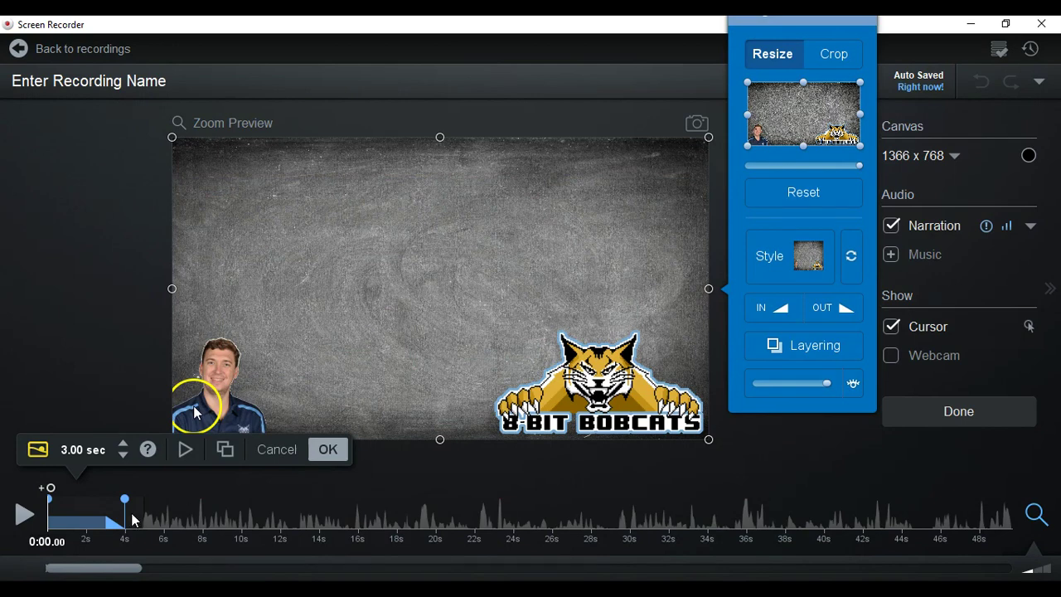
Step: Extend the splash image overlay to 5.08 sec and preview its fade into the Nearpod page
left_click_drag(132, 519, 165, 513)
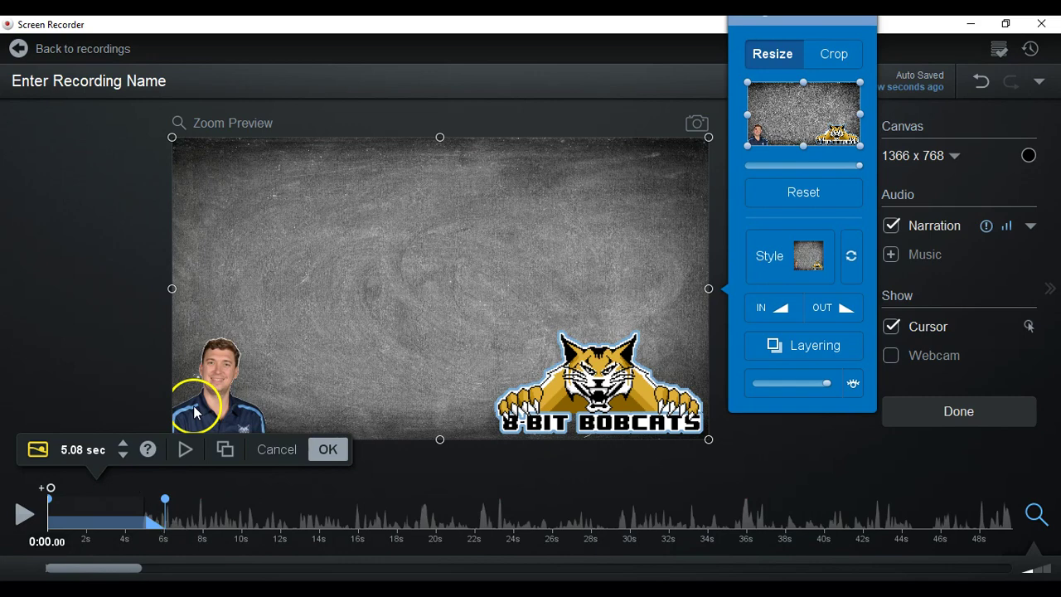
key("Return")
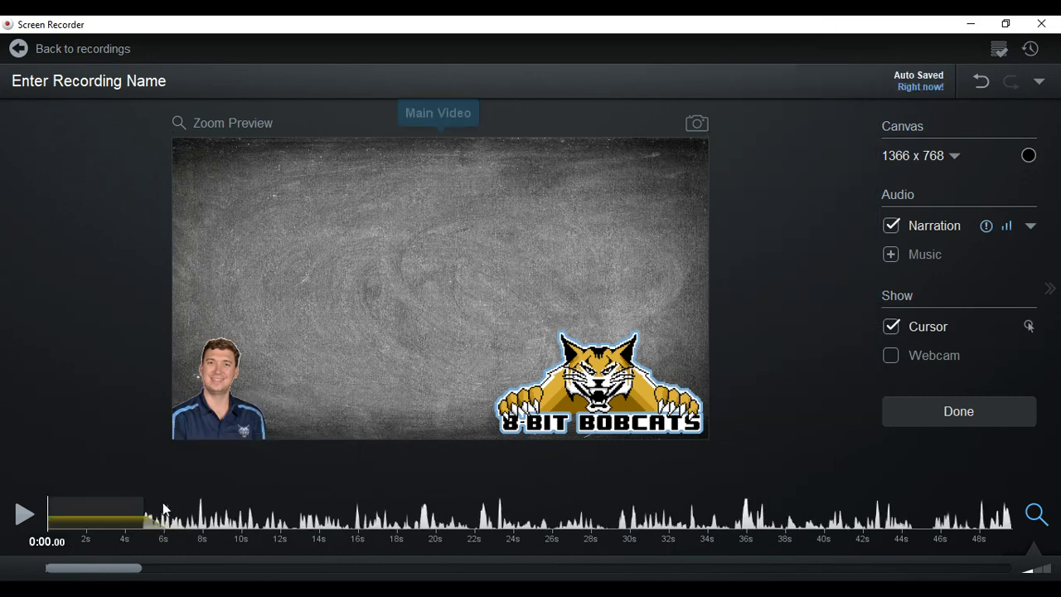
left_click(148, 512)
left_click(135, 511)
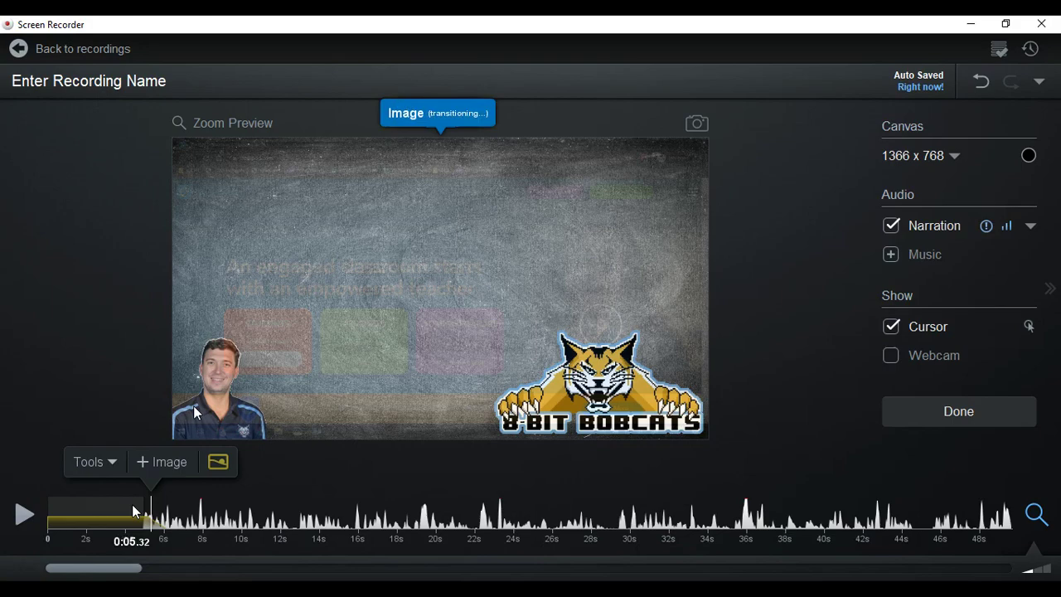
key("space")
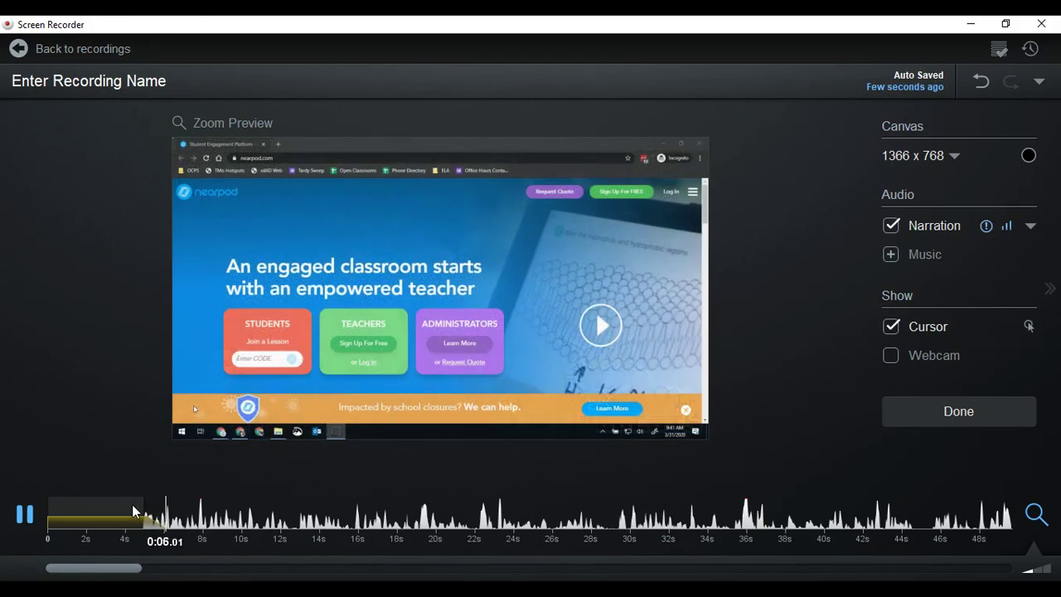
key("space")
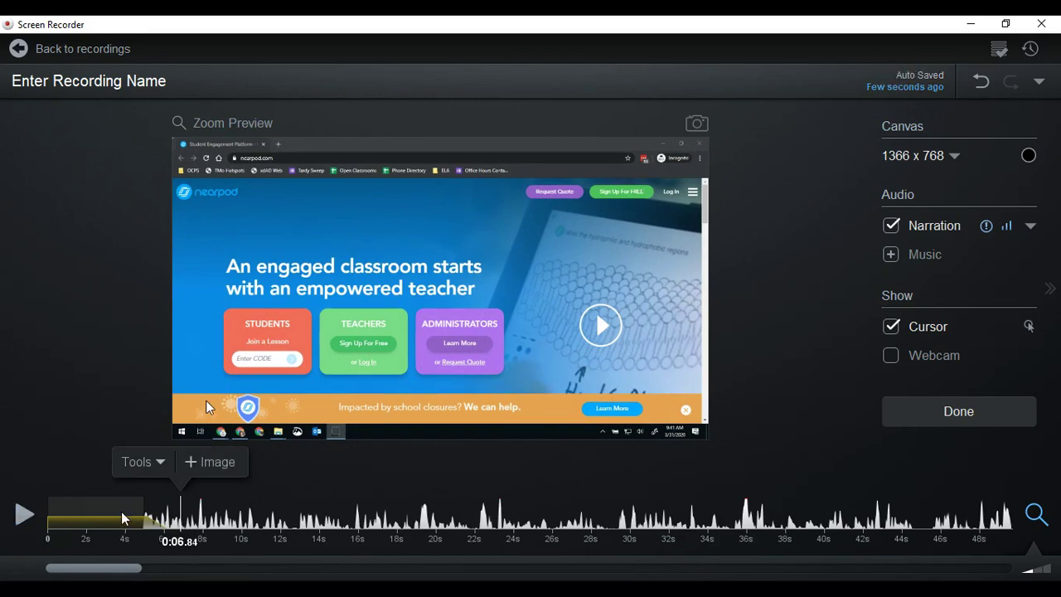
left_click(122, 512)
left_click(140, 511)
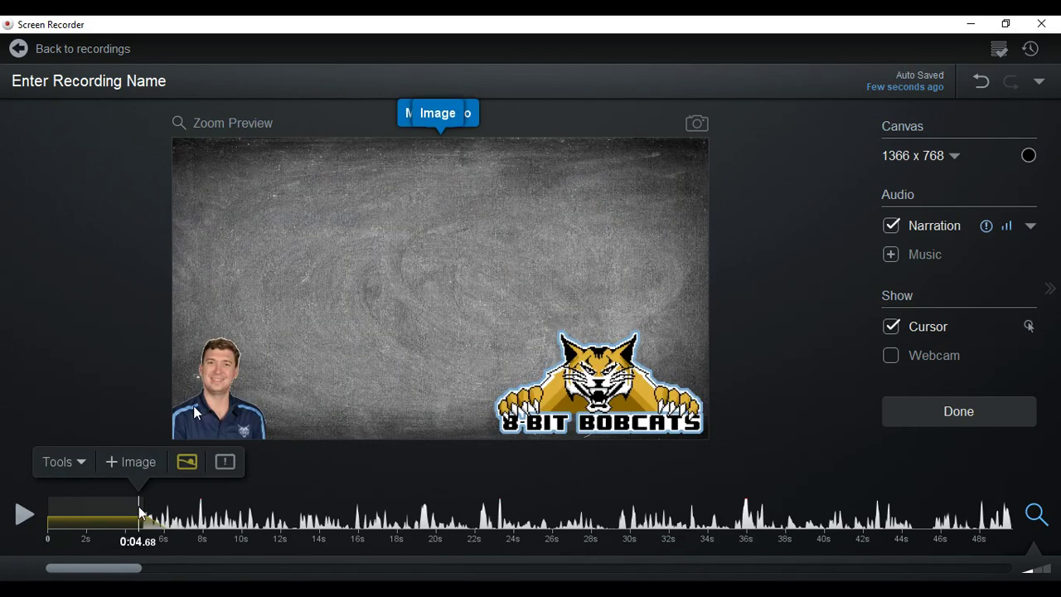
Step: Add a text overlay reading 'Nearpod - Create from Google Slides' over the splash image
left_click(67, 516)
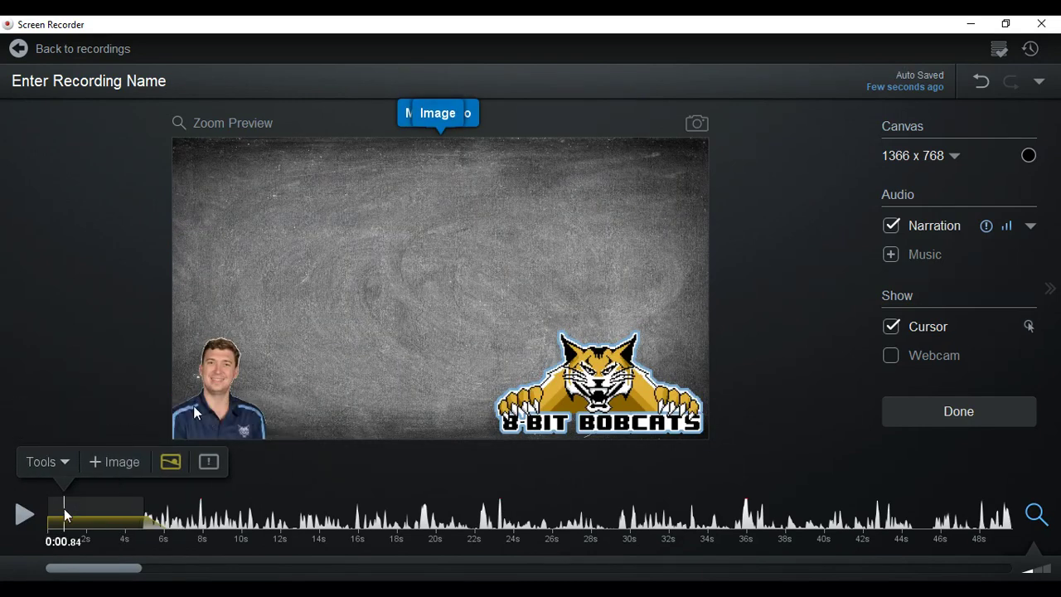
left_click(48, 462)
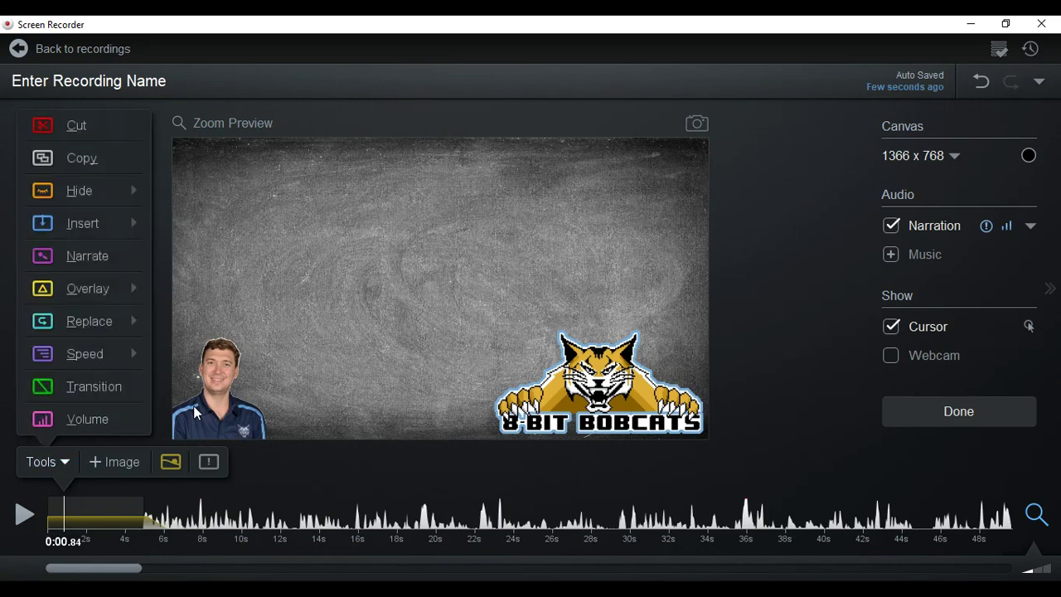
mouse_move(87, 289)
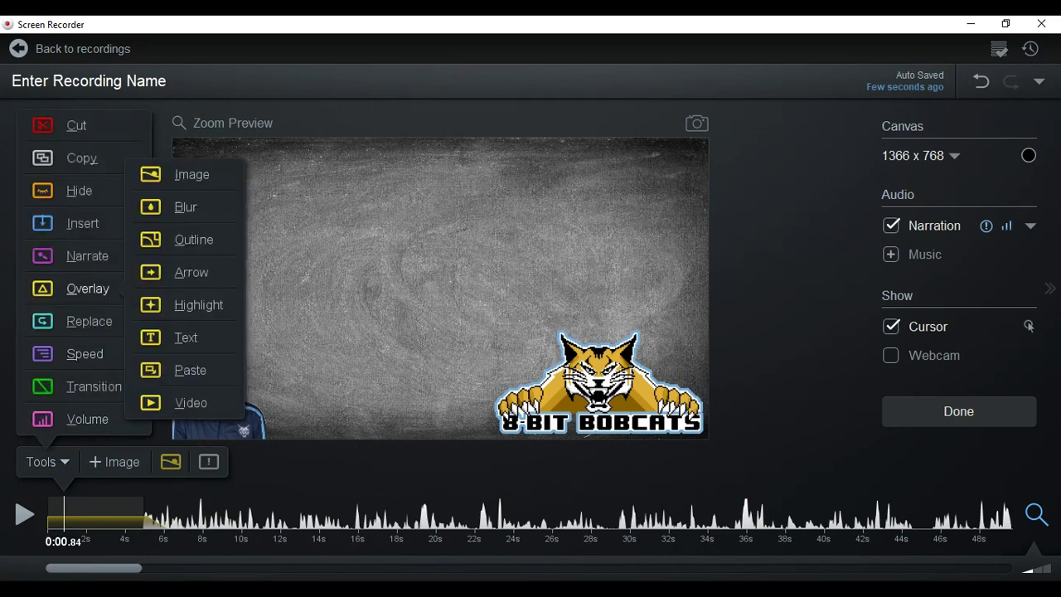
left_click(185, 336)
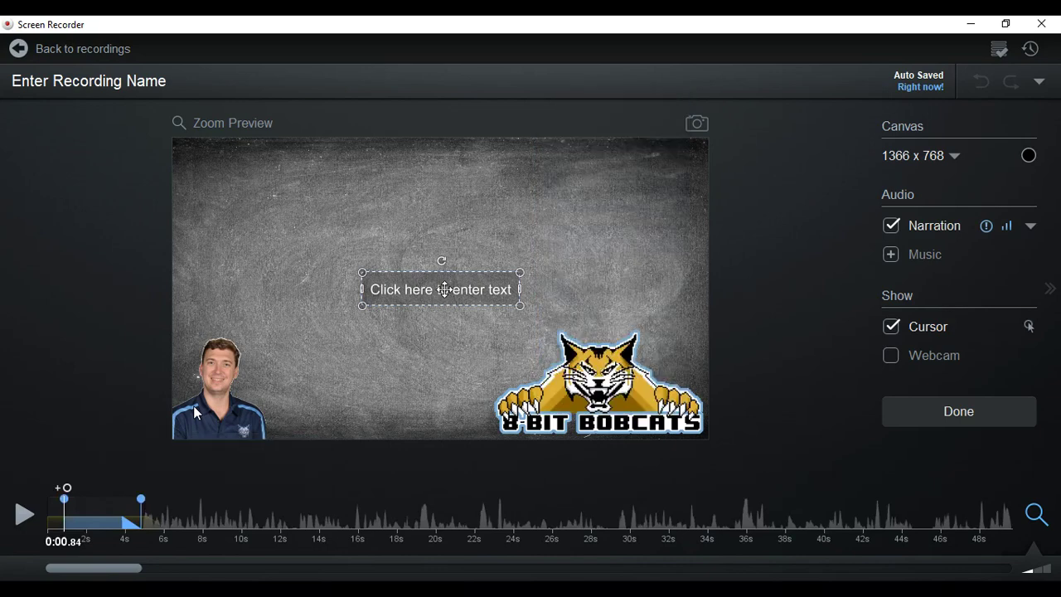
left_click(445, 290)
left_click(468, 290)
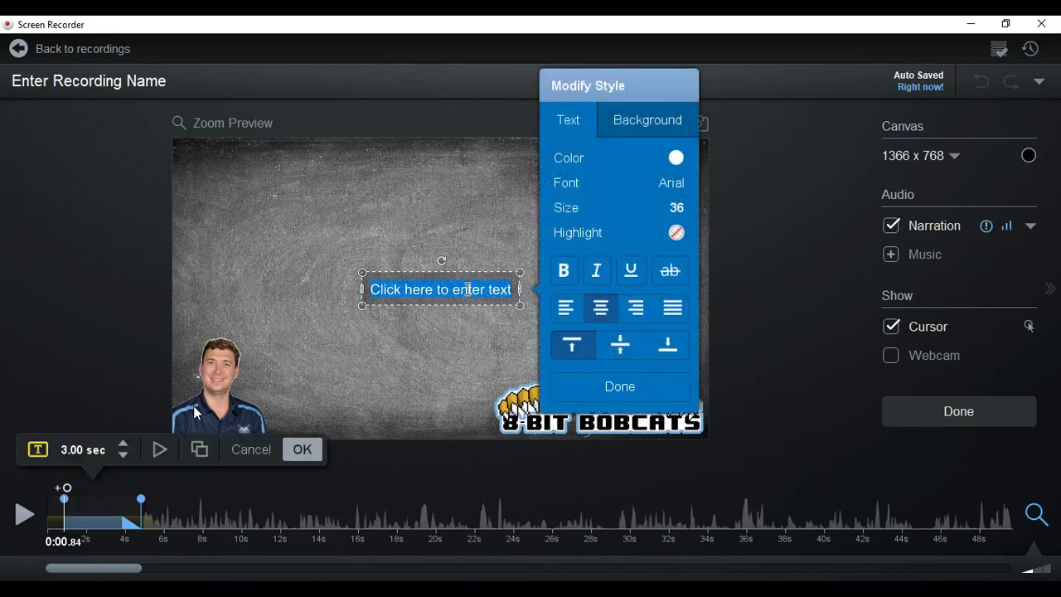
type("Nearpod")
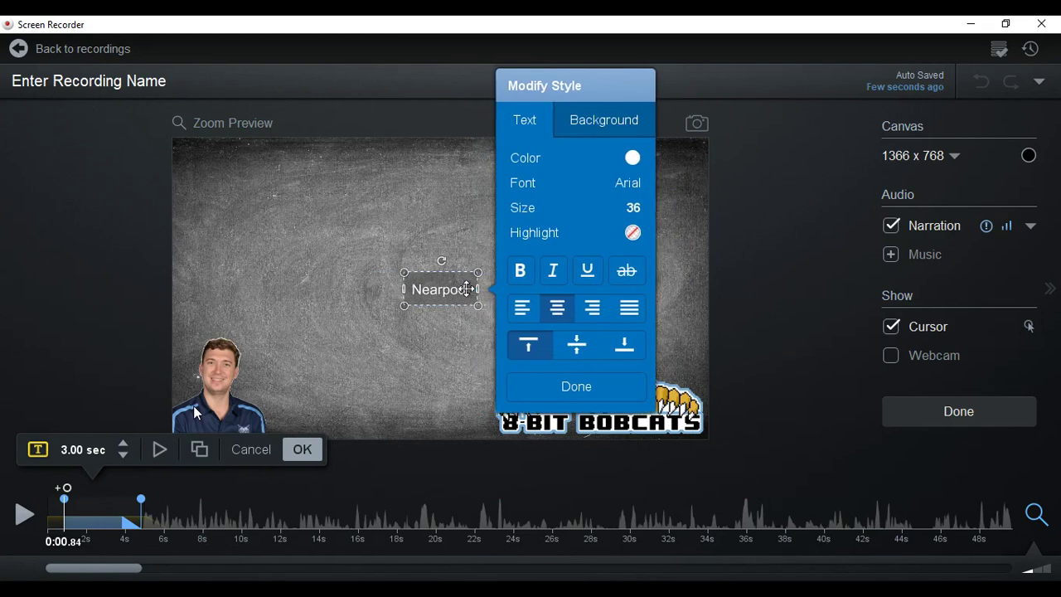
type(" - Create")
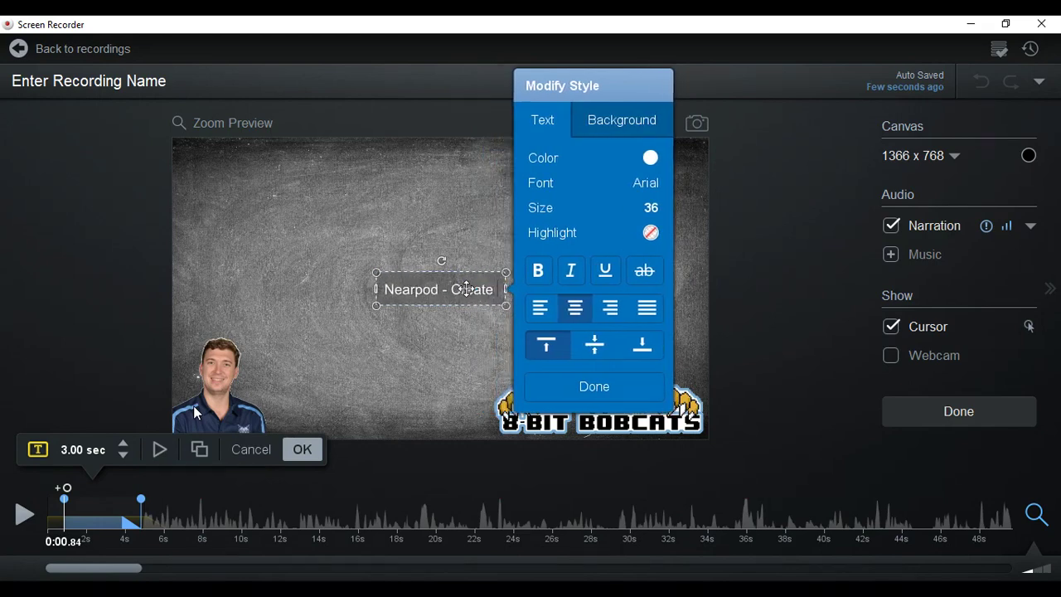
type(" from Google")
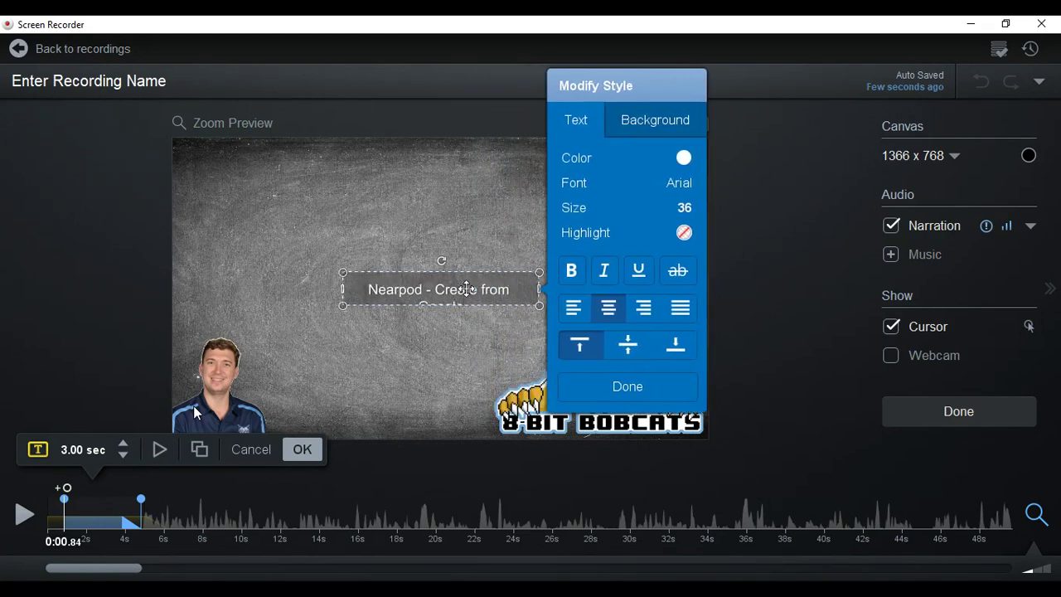
type(" Slides")
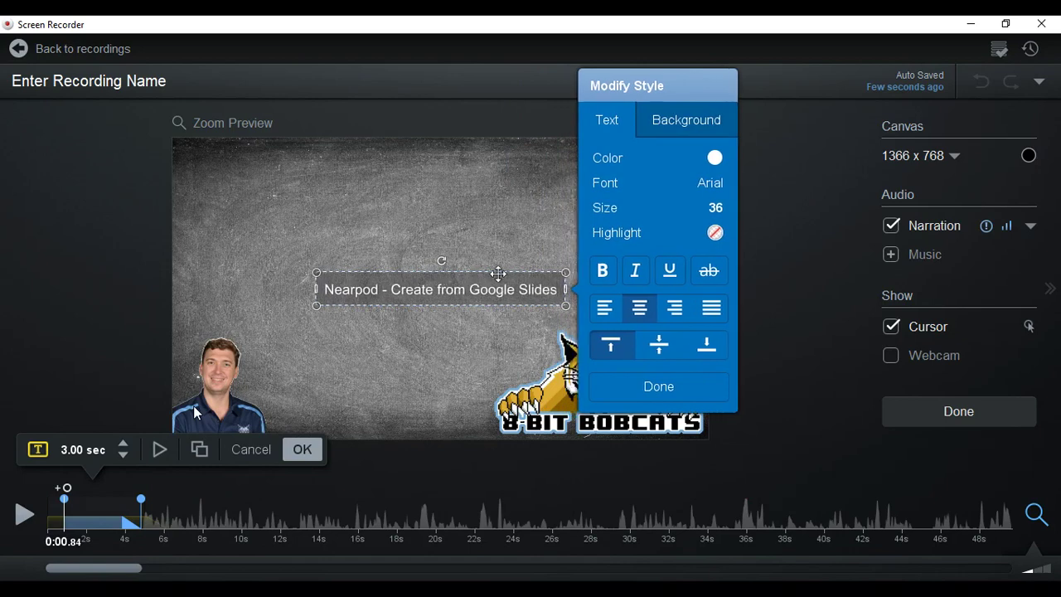
left_click(497, 272)
Step: Move the title higher, enlarge its text box, and nudge it slightly right and down
left_click_drag(497, 272, 481, 220)
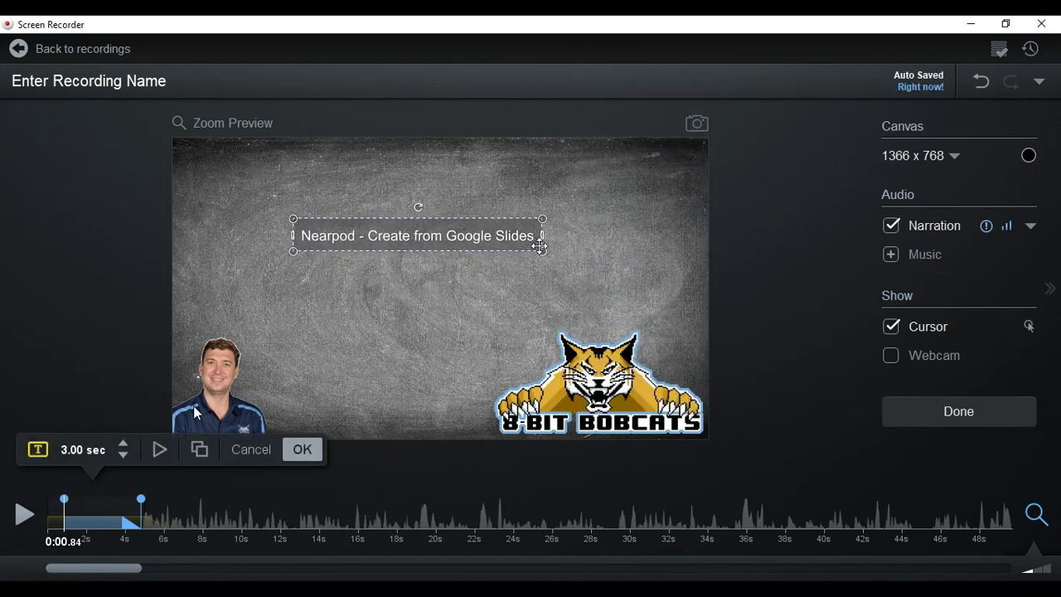
left_click(540, 245)
left_click(535, 241)
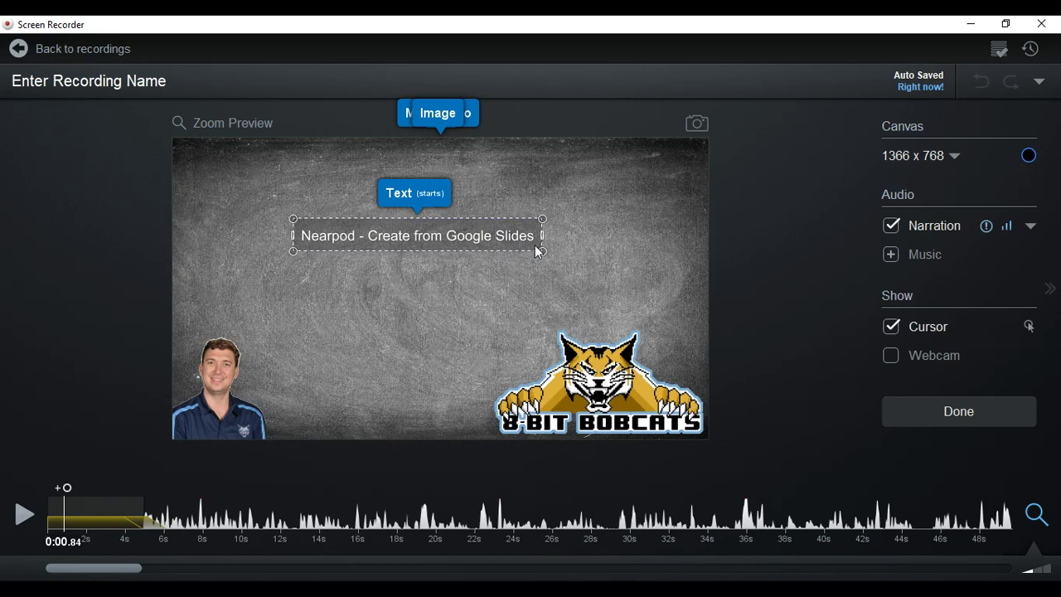
left_click_drag(543, 250, 626, 280)
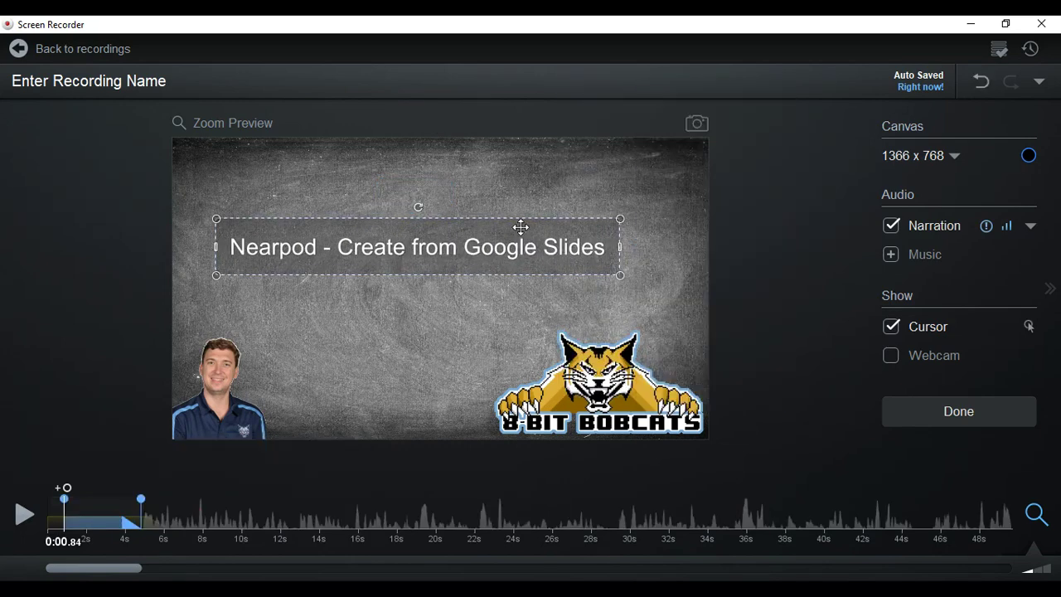
mouse_move(530, 232)
left_mouse_down()
mouse_move(542, 230)
mouse_move(543, 243)
left_mouse_up()
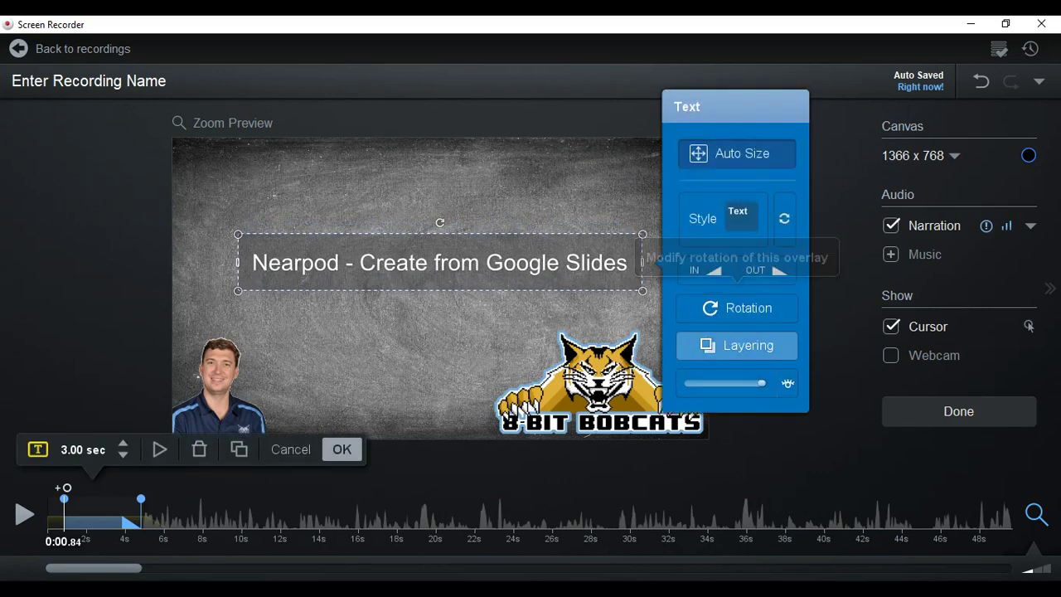
Step: Move the title text to the top layer
left_click(737, 345)
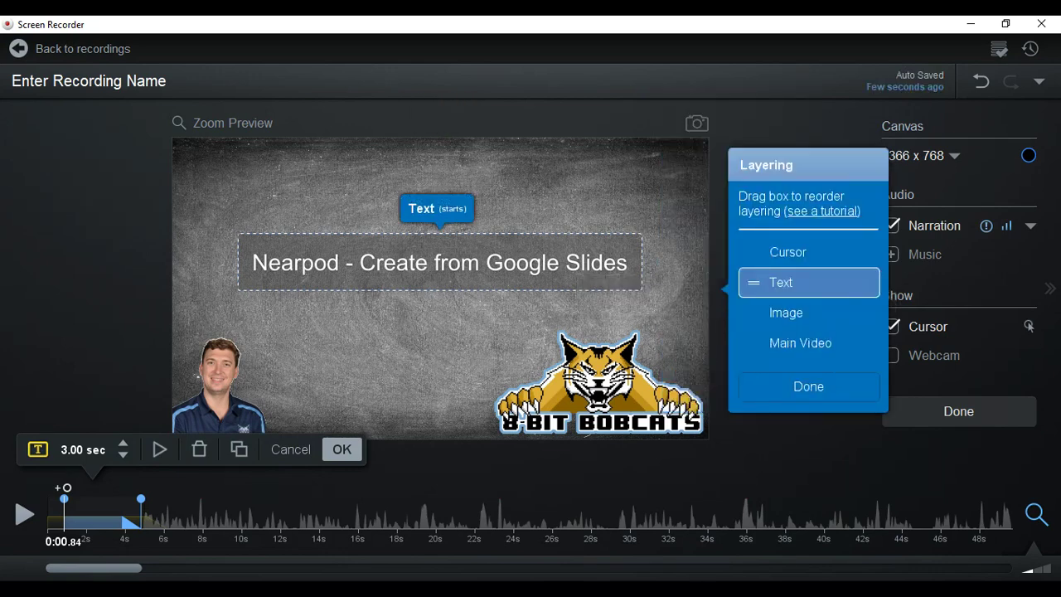
left_click_drag(808, 282, 809, 252)
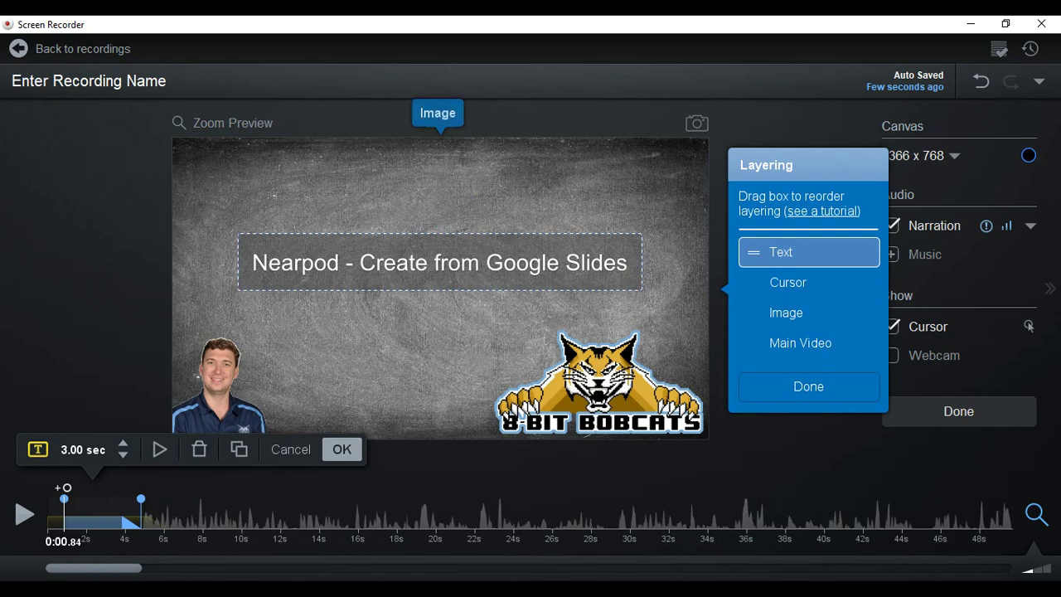
left_click(809, 386)
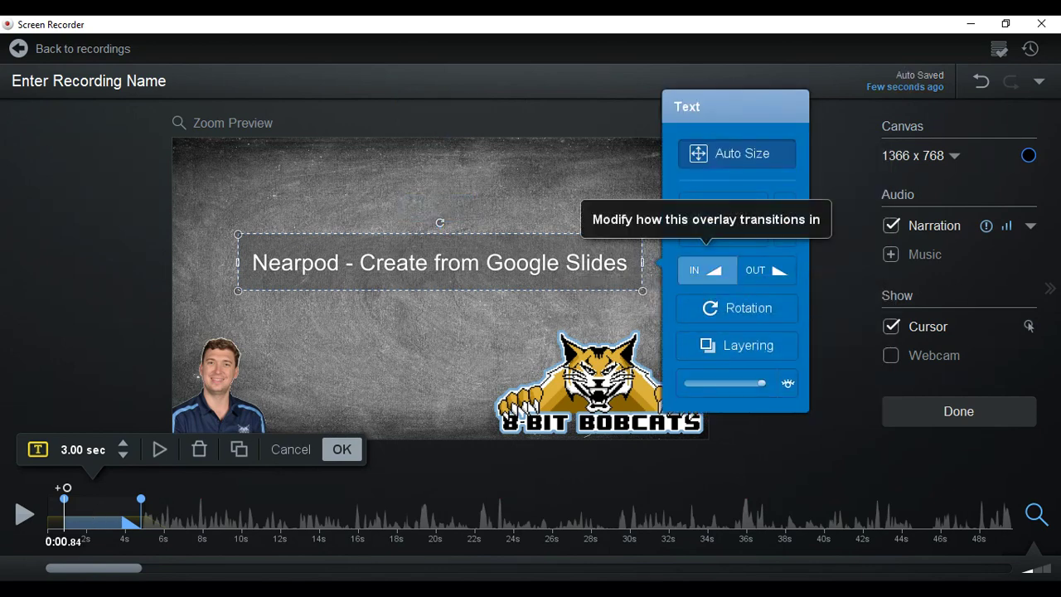
Step: Give the title text a Fade in transition and accept the text overlay
left_click(53, 510)
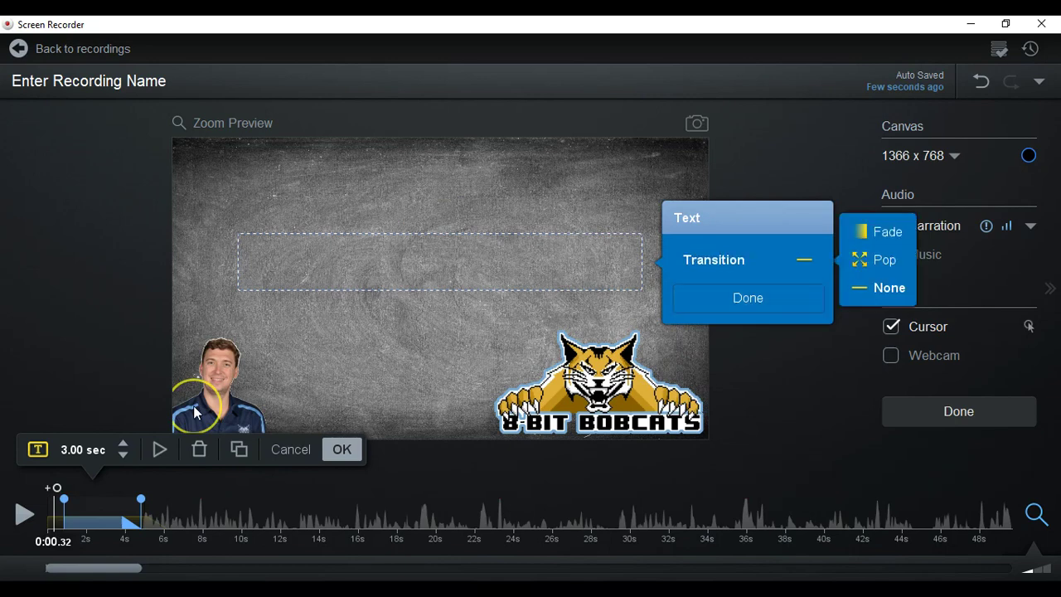
left_click(876, 233)
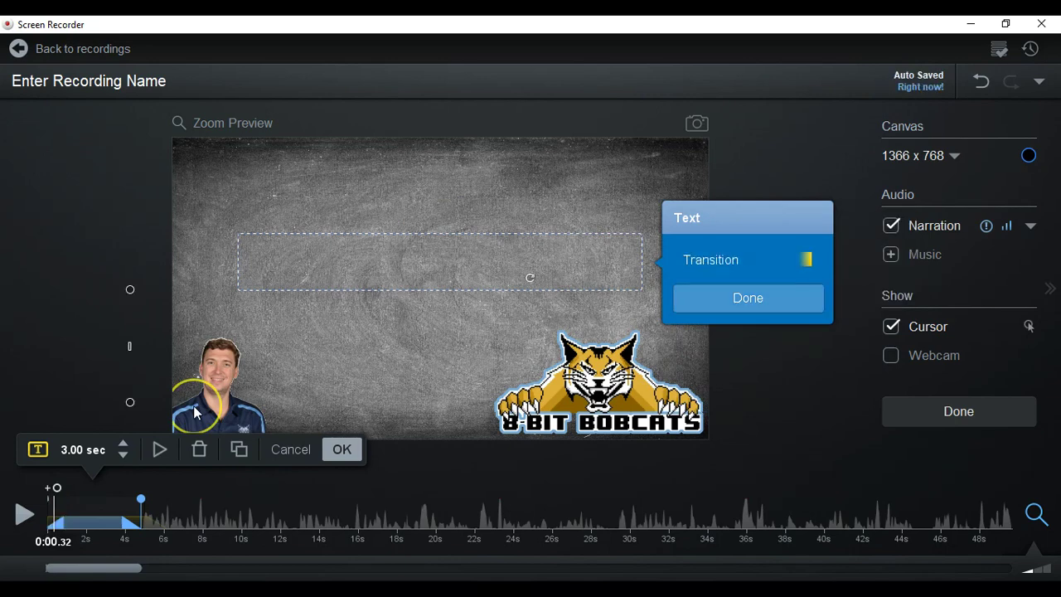
left_click(748, 298)
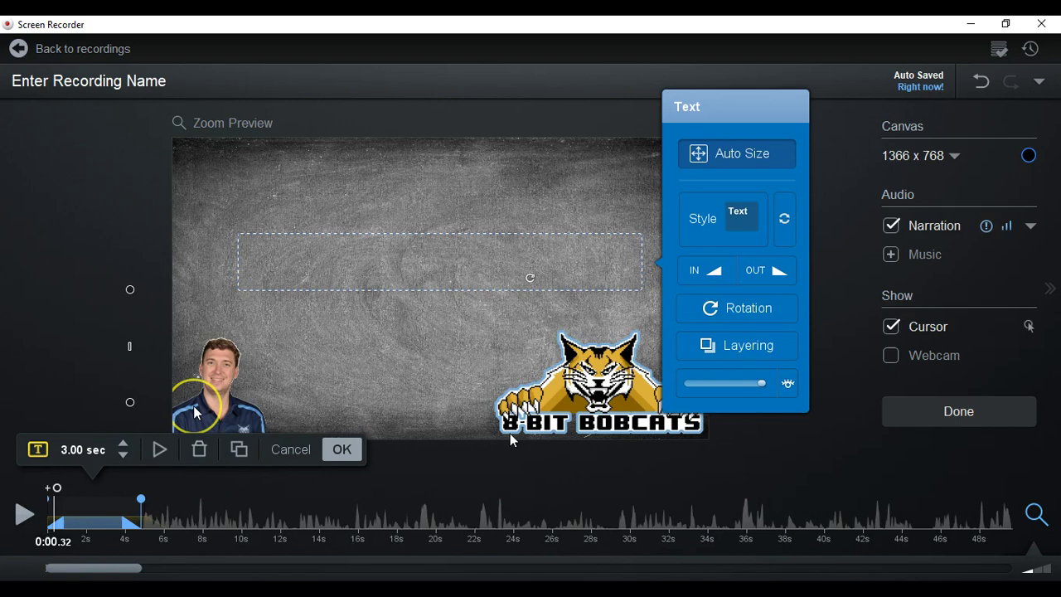
left_click(41, 503)
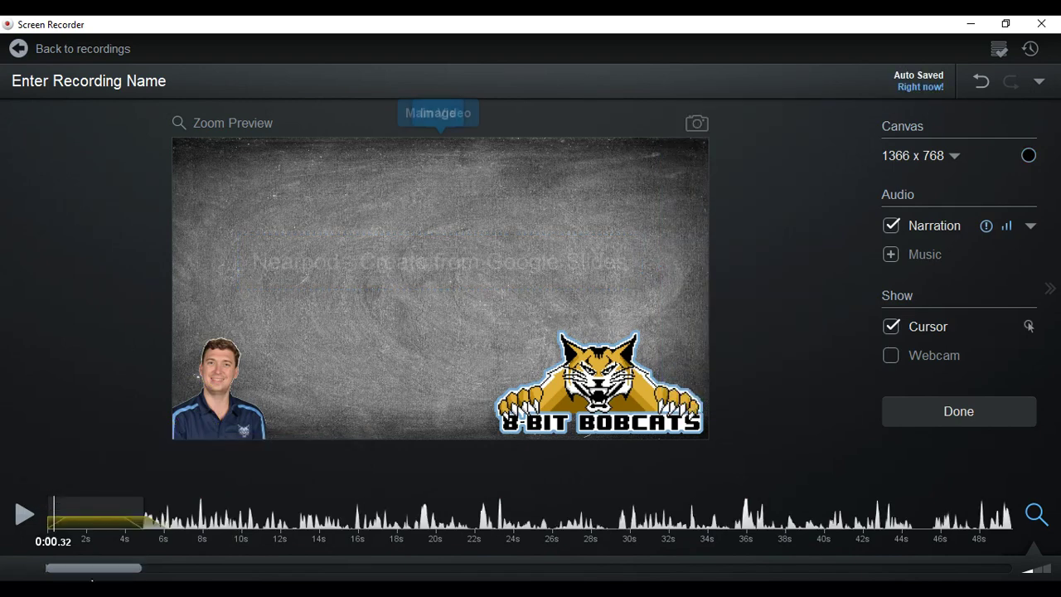
scroll(90, 569, "down", 5)
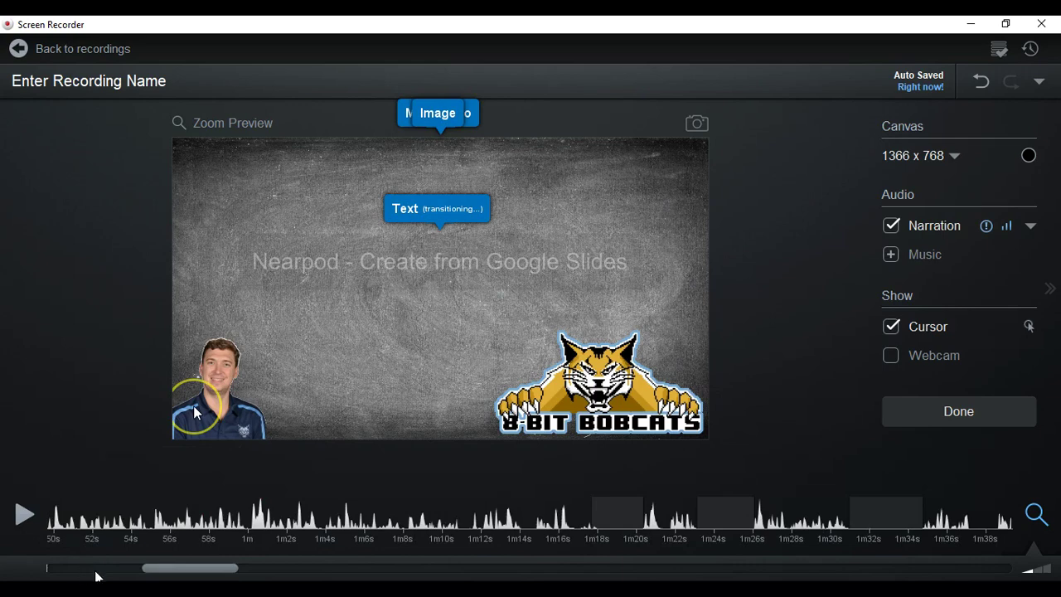
scroll(180, 573, "down", 5)
left_click_drag(249, 573, 31, 571)
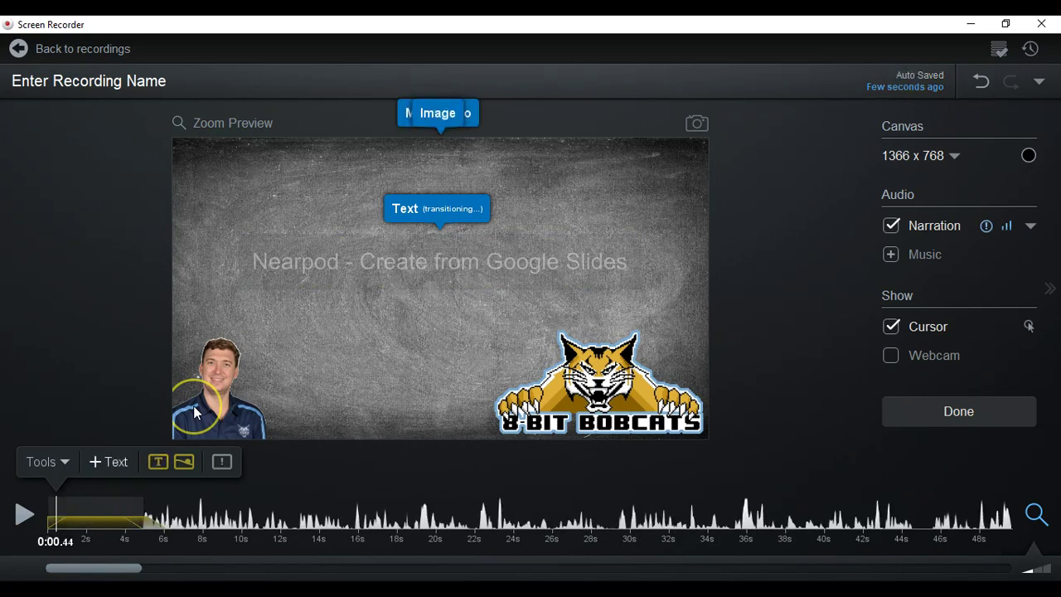
Step: Start the title text slightly later, stretch it to 3.04 sec, and rewind to the start
left_click(100, 524)
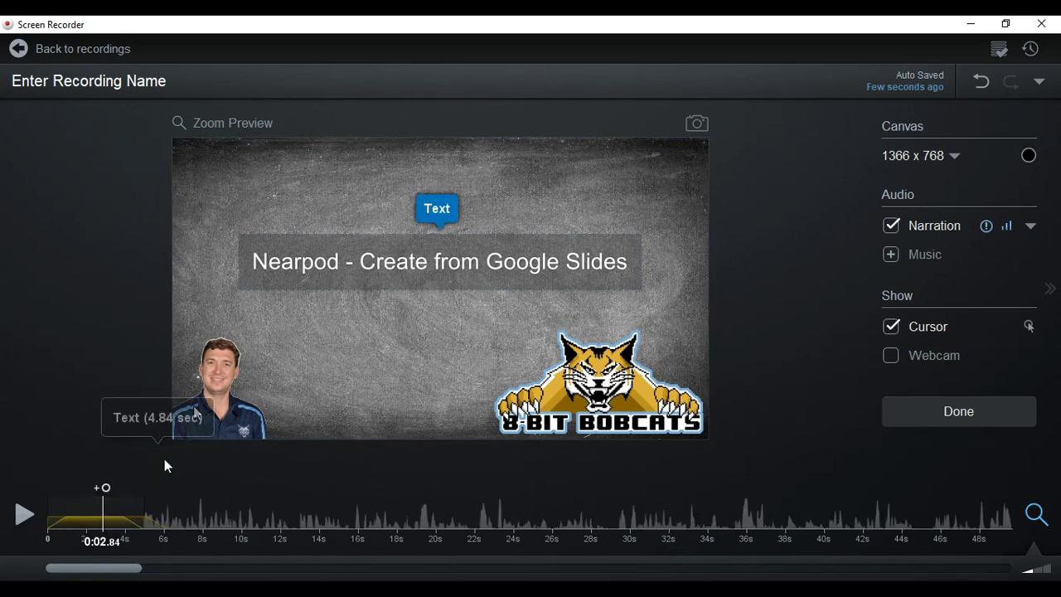
left_click(120, 514)
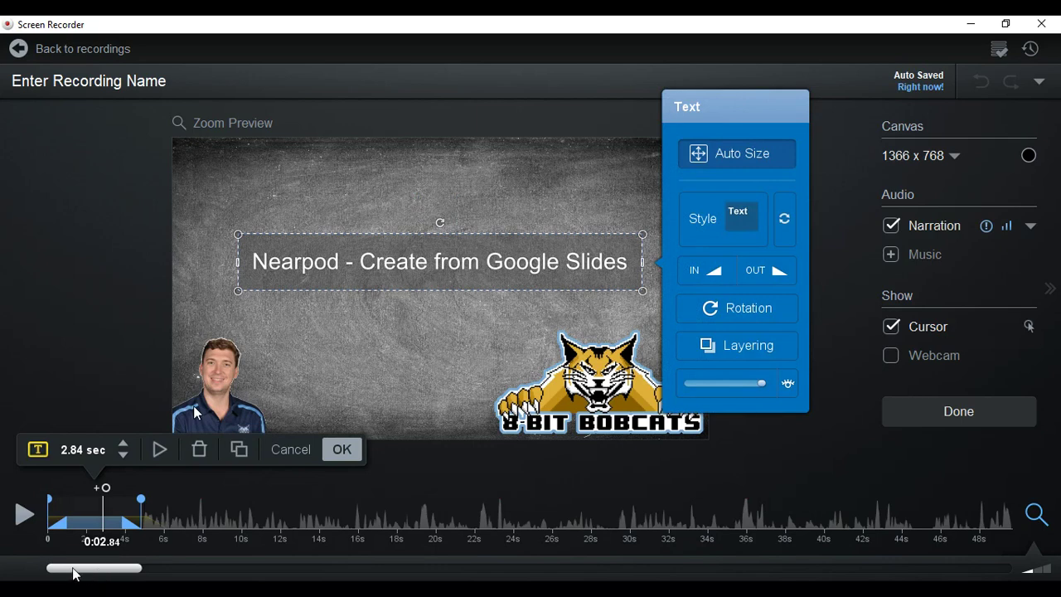
left_click_drag(50, 518, 52, 518)
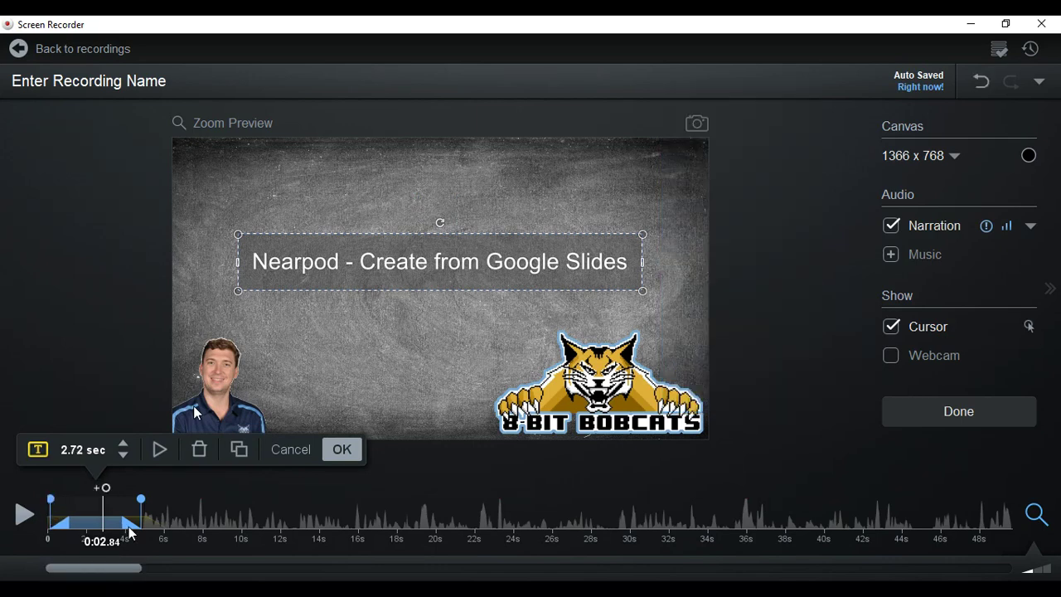
mouse_move(139, 512)
left_mouse_down()
mouse_move(157, 513)
mouse_move(147, 512)
left_mouse_up()
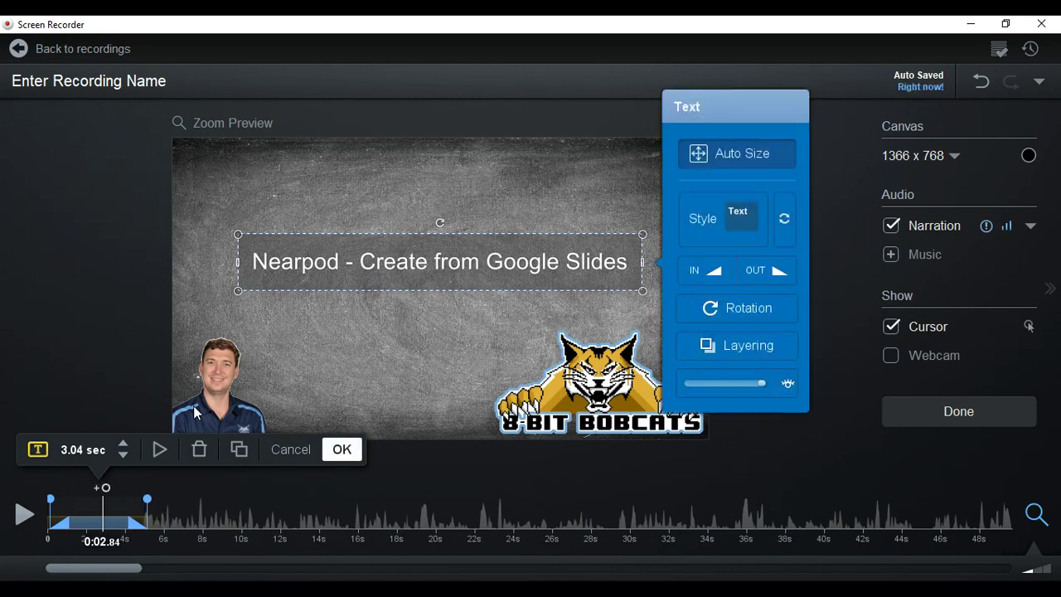
left_click(342, 448)
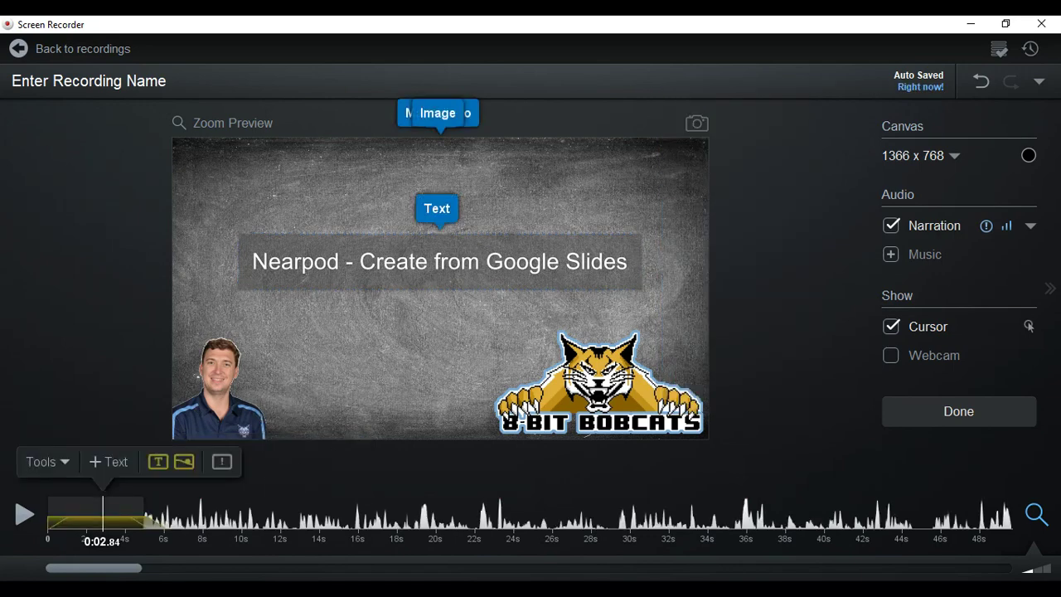
left_click_drag(56, 518, 50, 514)
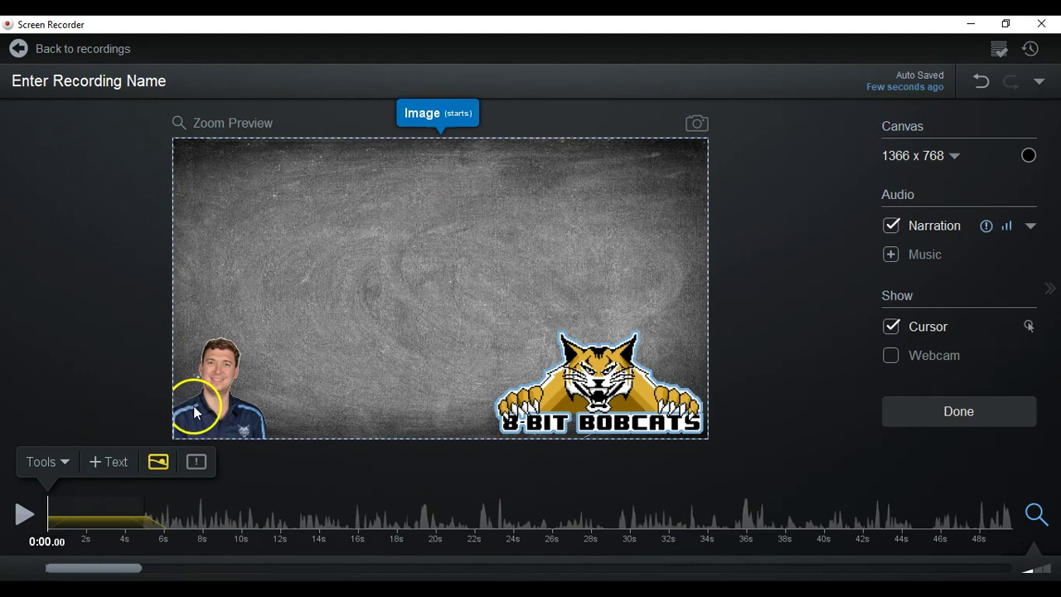
Step: Layer the splash image above the cursor and play the intro from the beginning
left_click(193, 406)
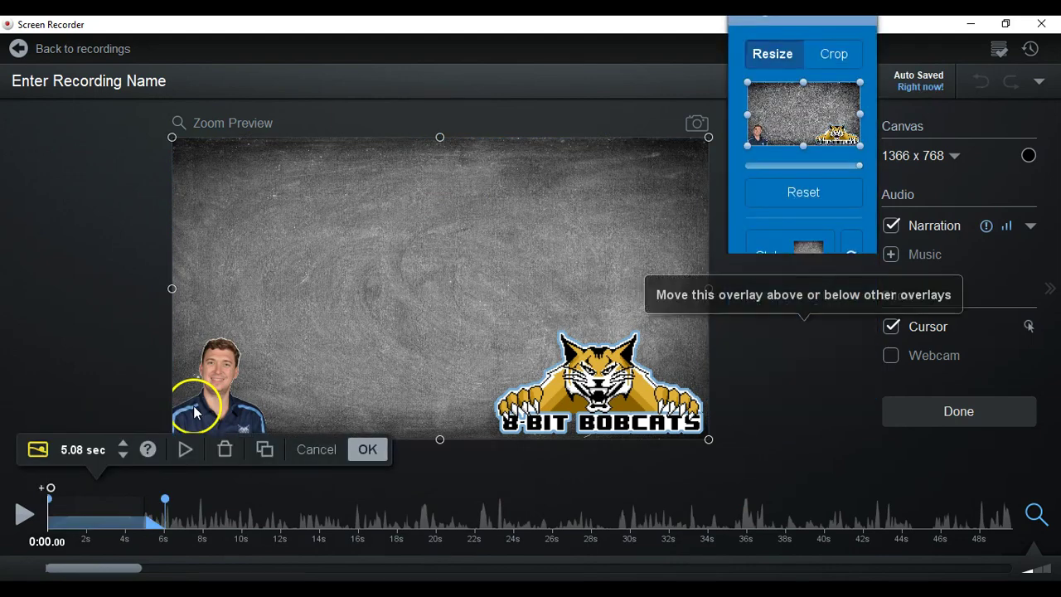
left_click(803, 319)
left_click_drag(809, 305, 809, 276)
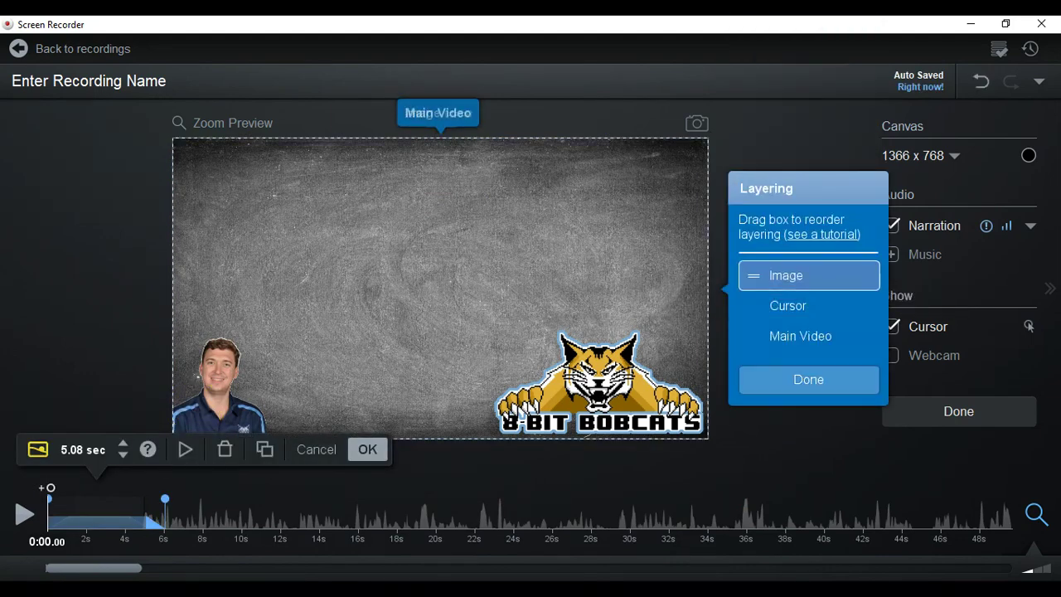
left_click(808, 378)
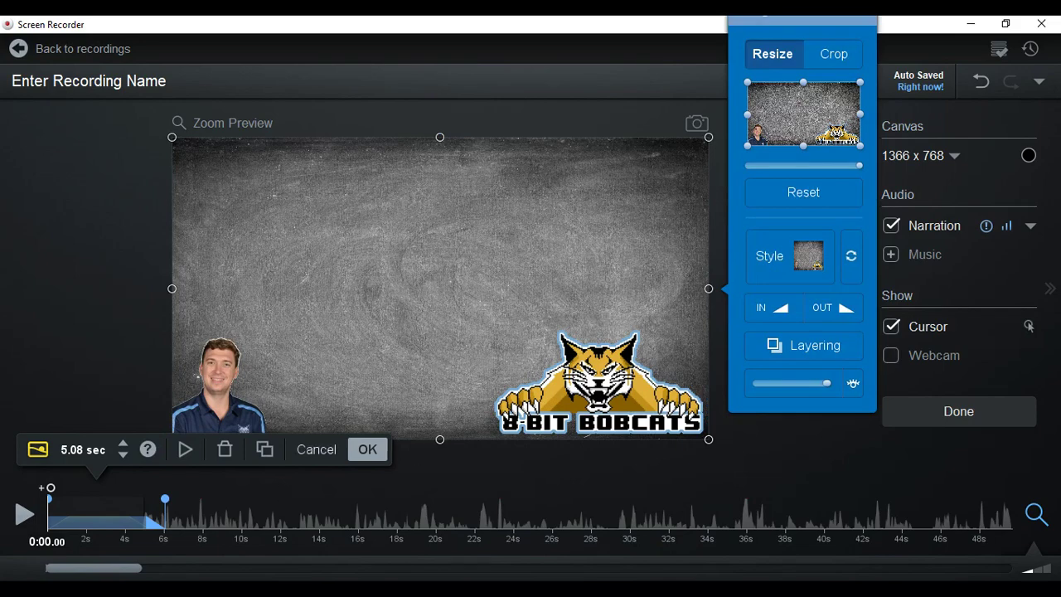
left_click(367, 450)
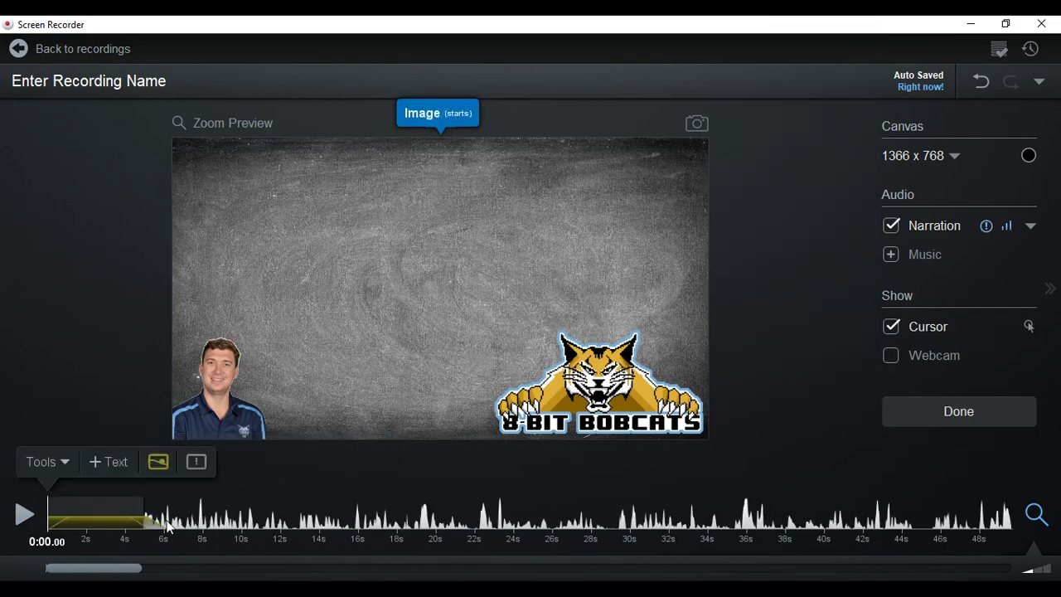
key("space")
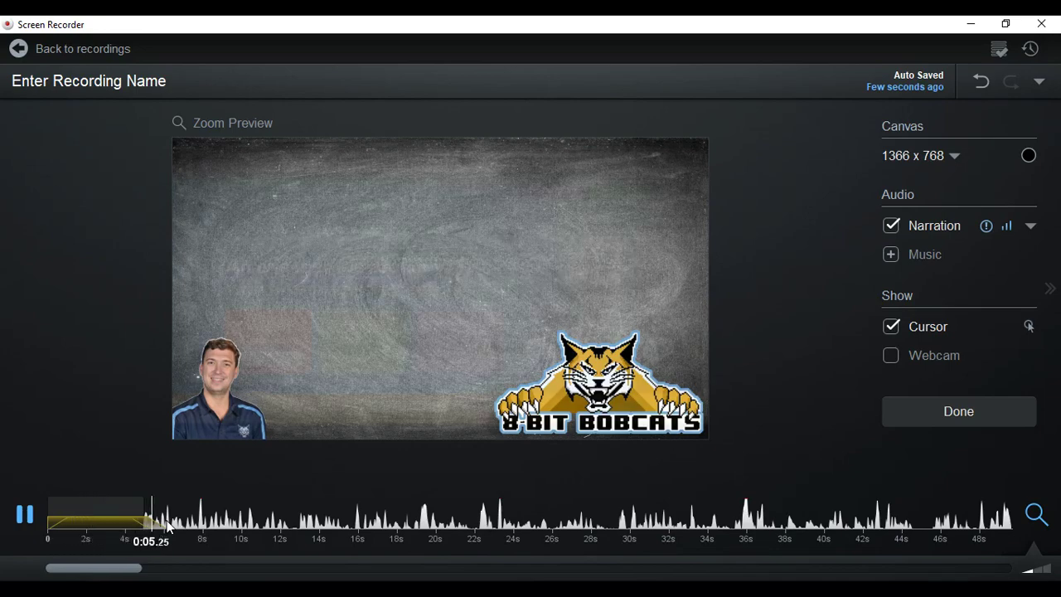
key("space")
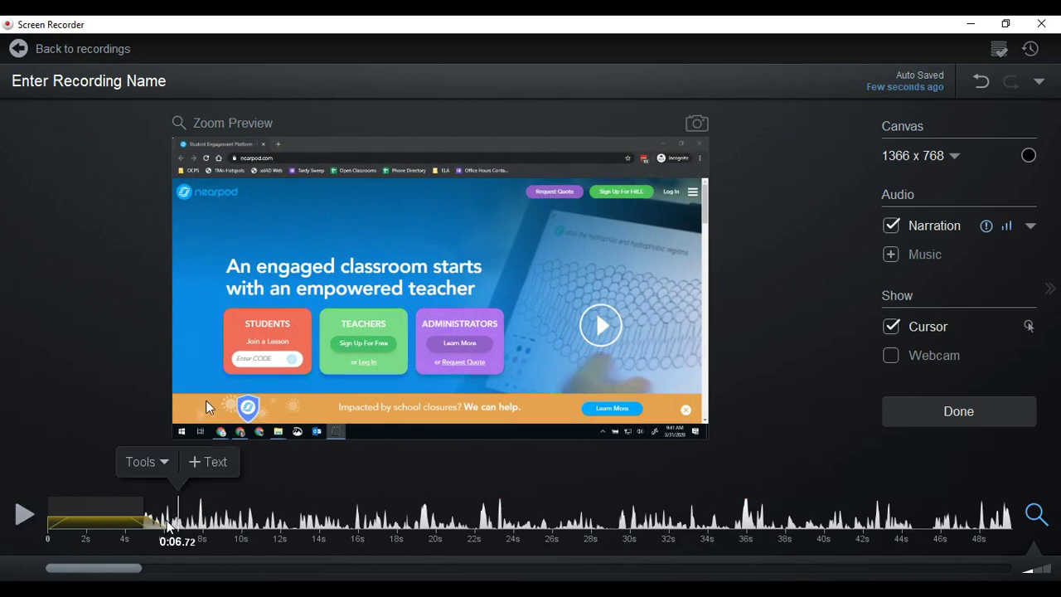
Step: Add a blur overlay around 0:19 and place it over the STUDENTS card
left_click(292, 522)
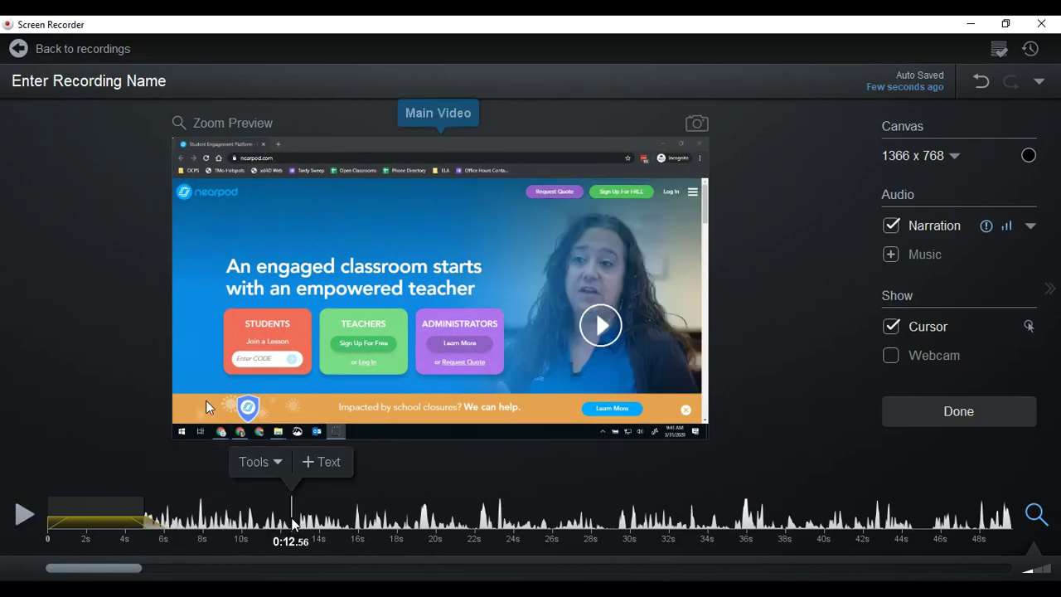
left_click(619, 523)
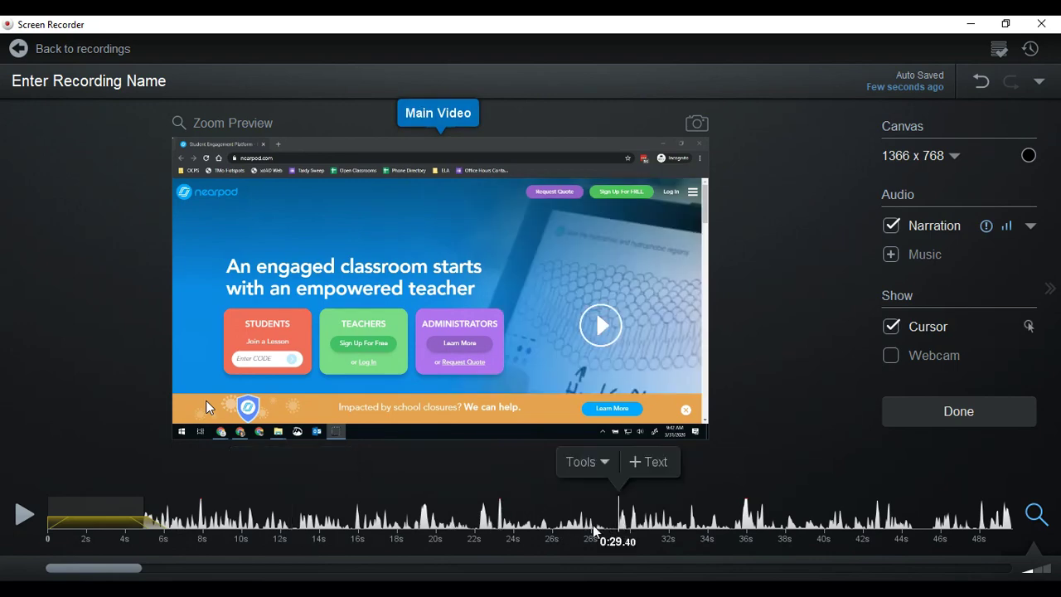
left_click(609, 523)
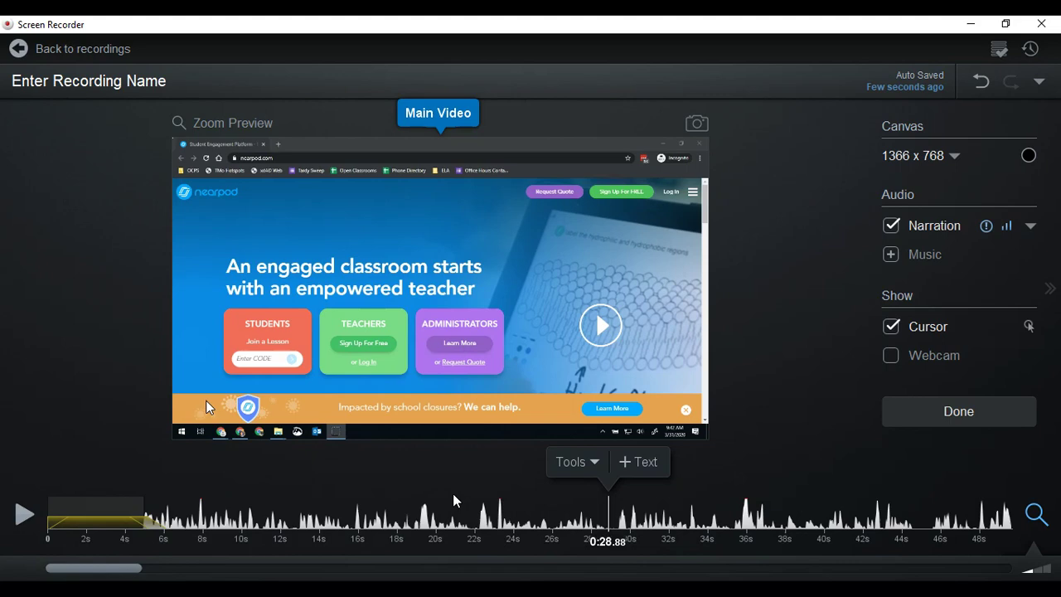
left_click(417, 522)
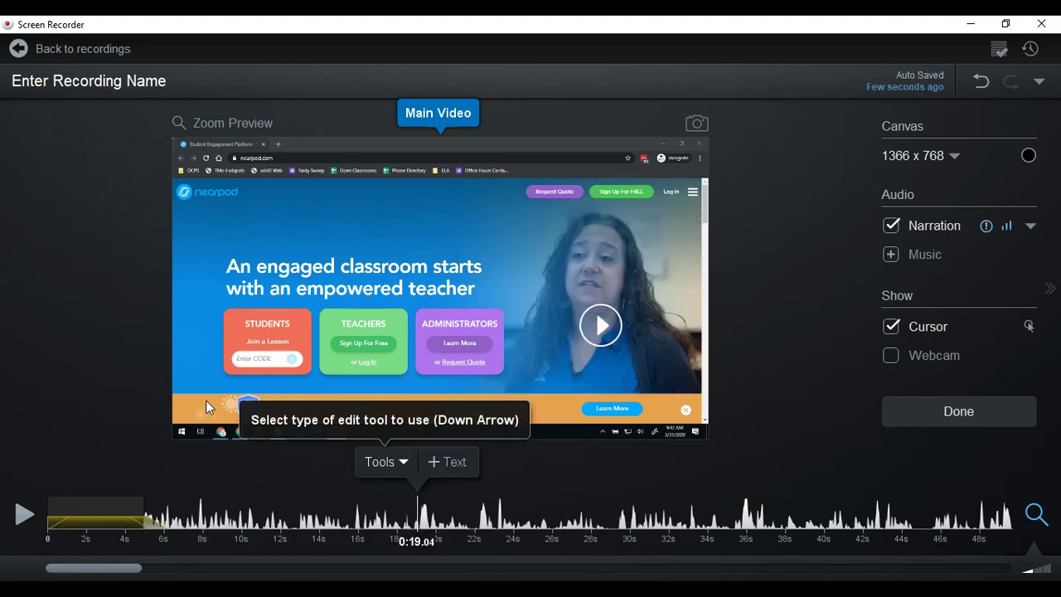
left_click(383, 462)
mouse_move(388, 289)
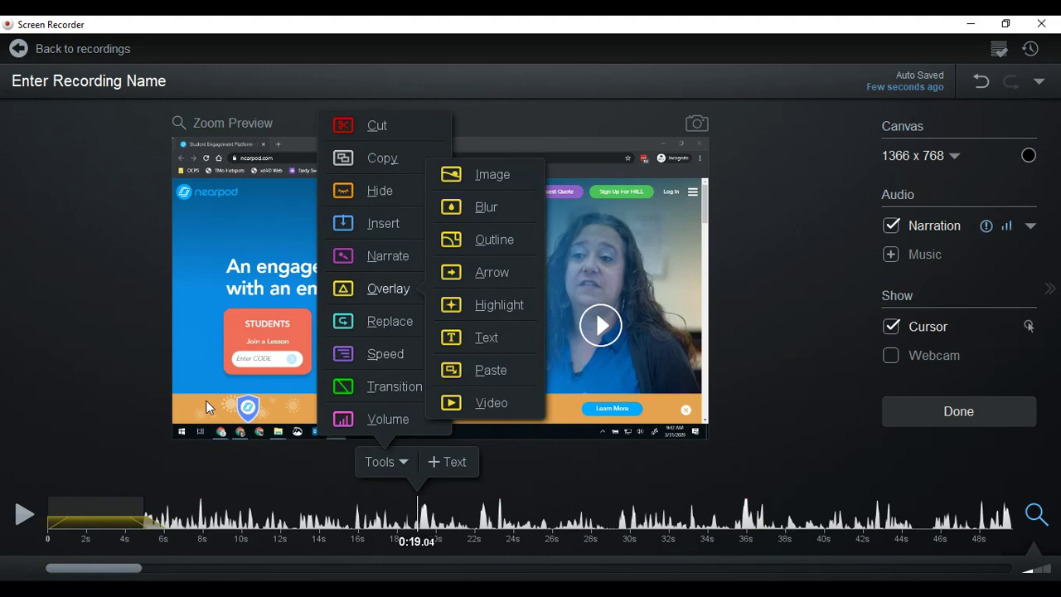
left_click(487, 206)
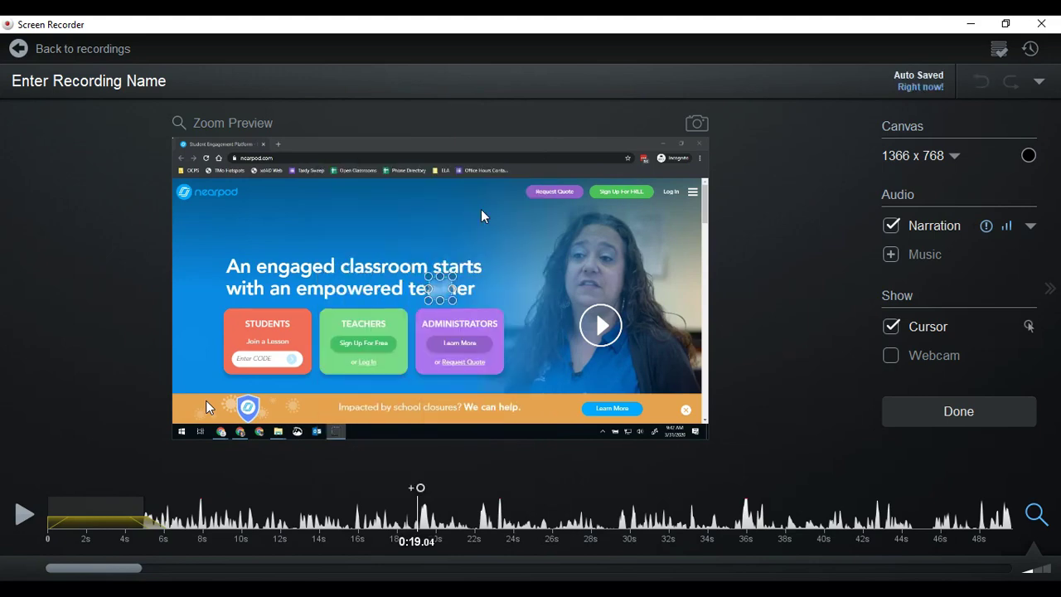
left_click_drag(444, 284, 312, 375)
Step: Extend the blur from about 0:06 to 0:37 (31.24 sec) and confirm it
left_click(267, 348)
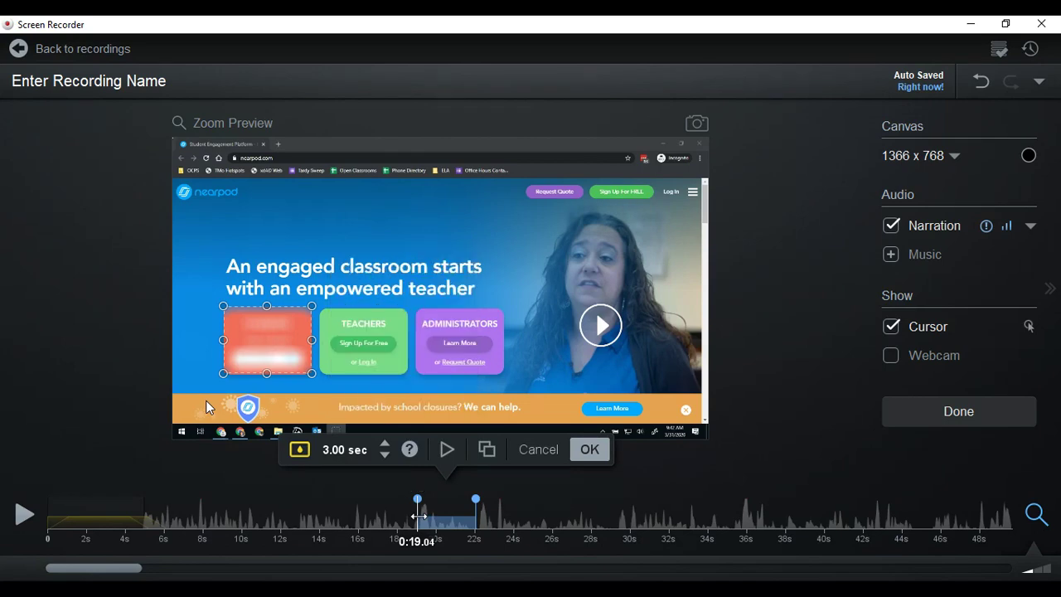
left_click_drag(418, 515, 176, 523)
left_click(475, 511)
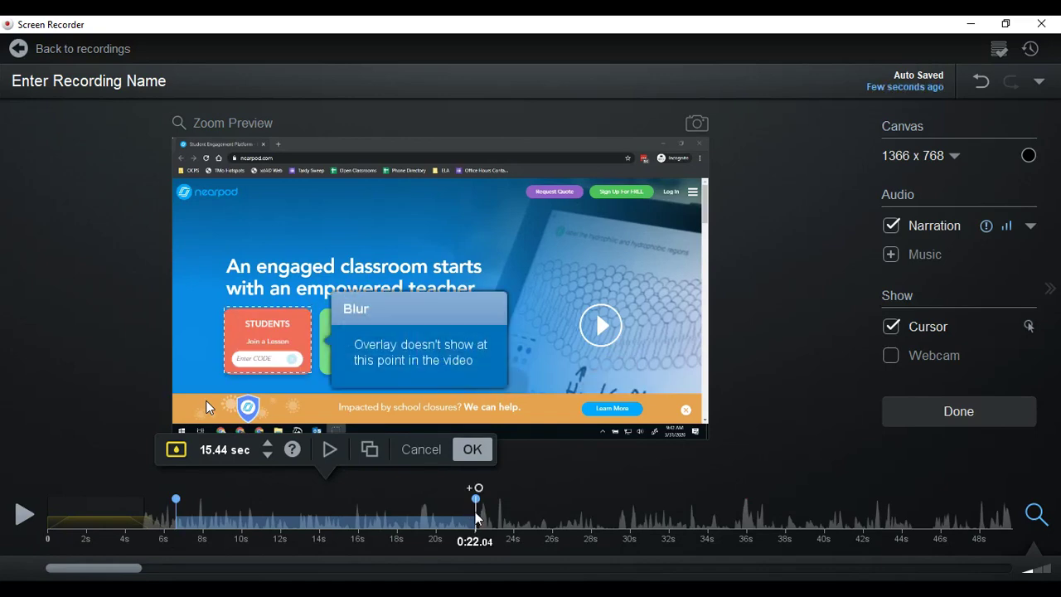
left_click_drag(475, 513, 569, 509)
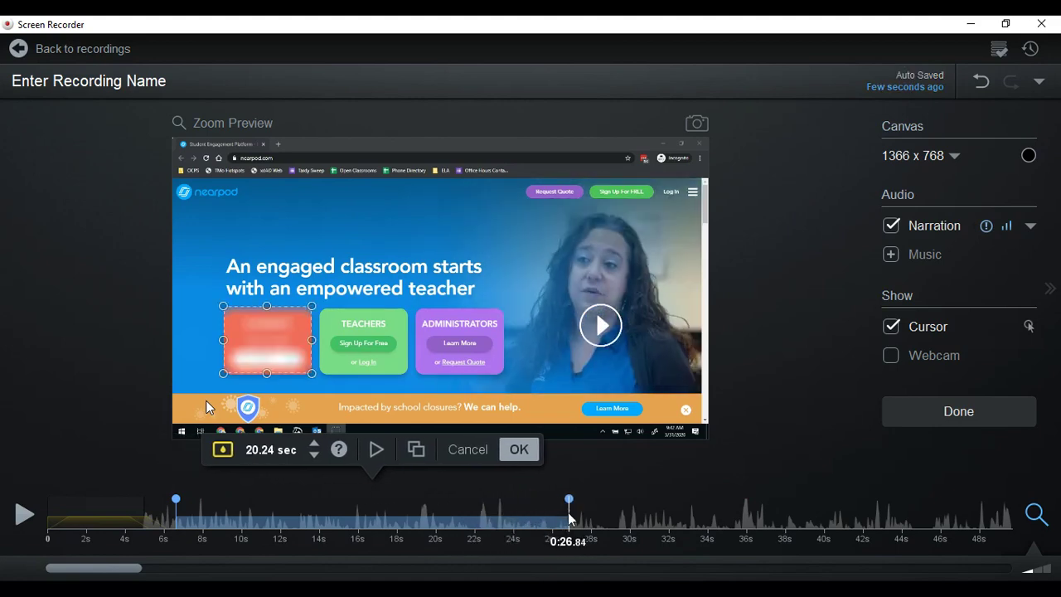
left_click(522, 517)
left_click(512, 517)
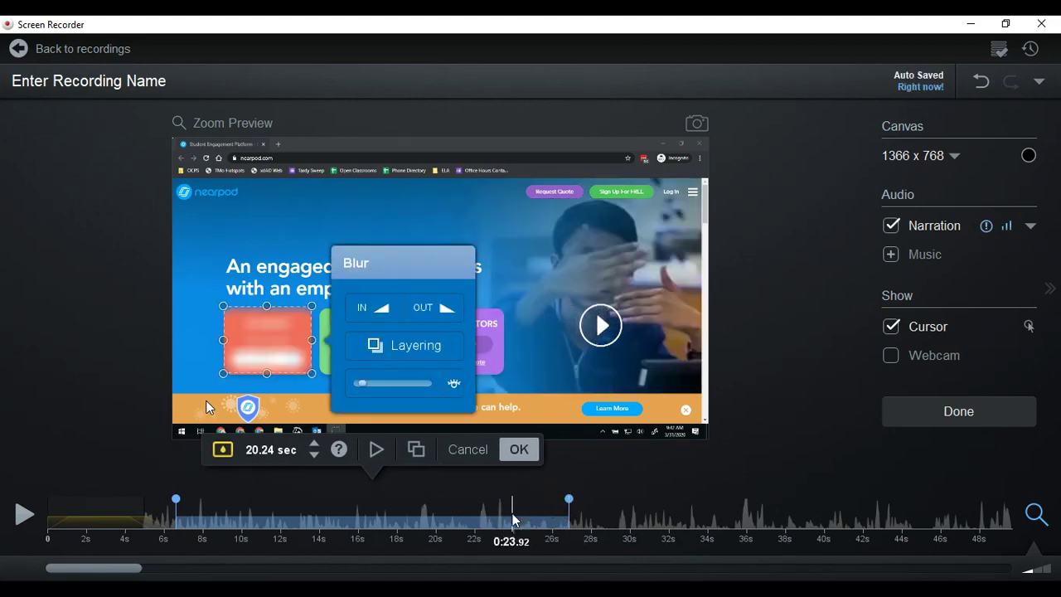
left_click_drag(569, 511, 782, 513)
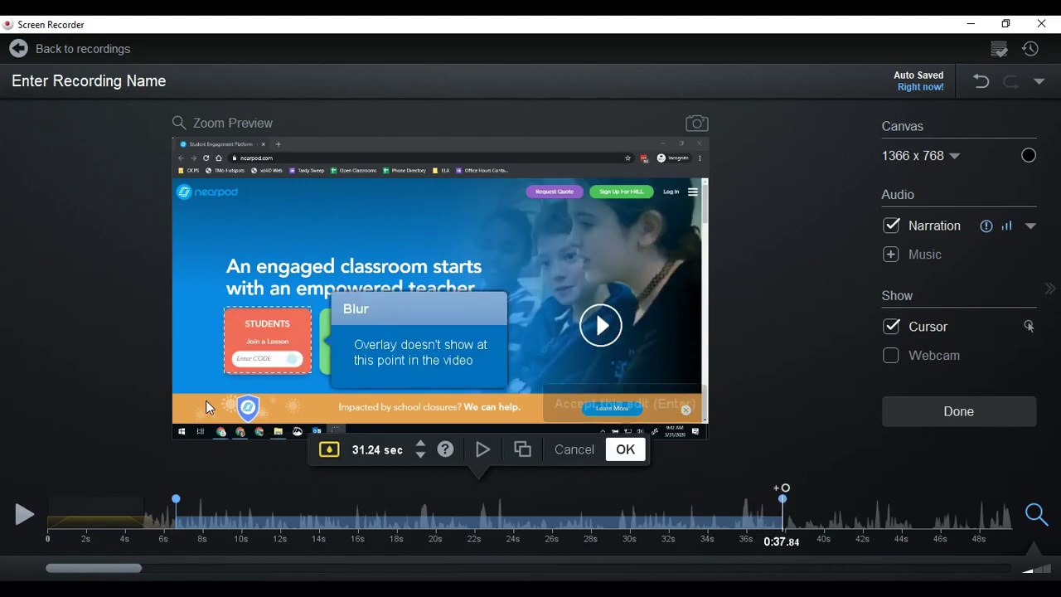
left_click(625, 449)
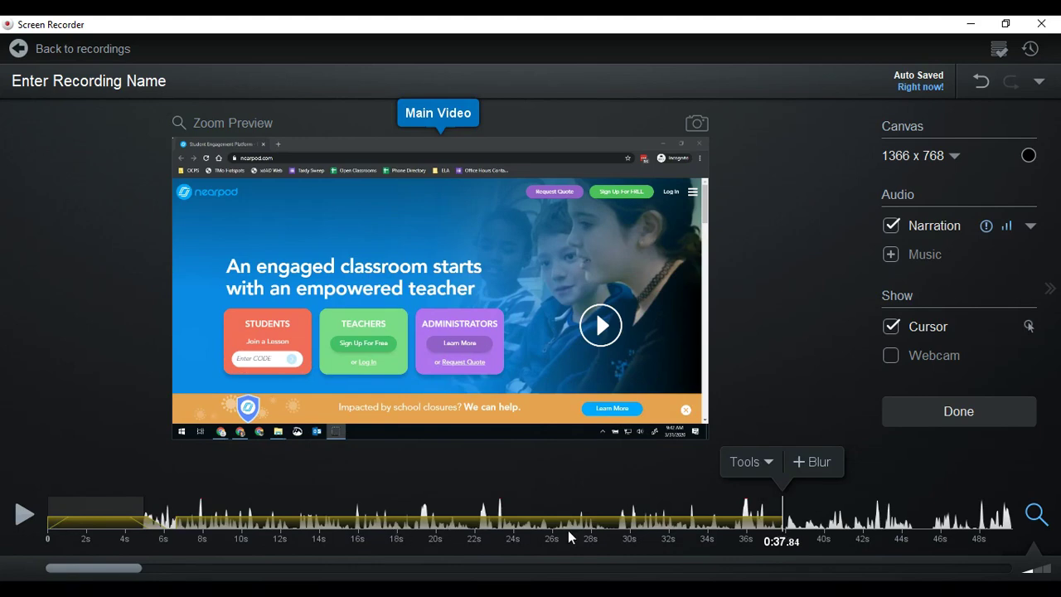
Step: Delete the 31.24-sec blur edit over the STUDENTS card
left_click(618, 525)
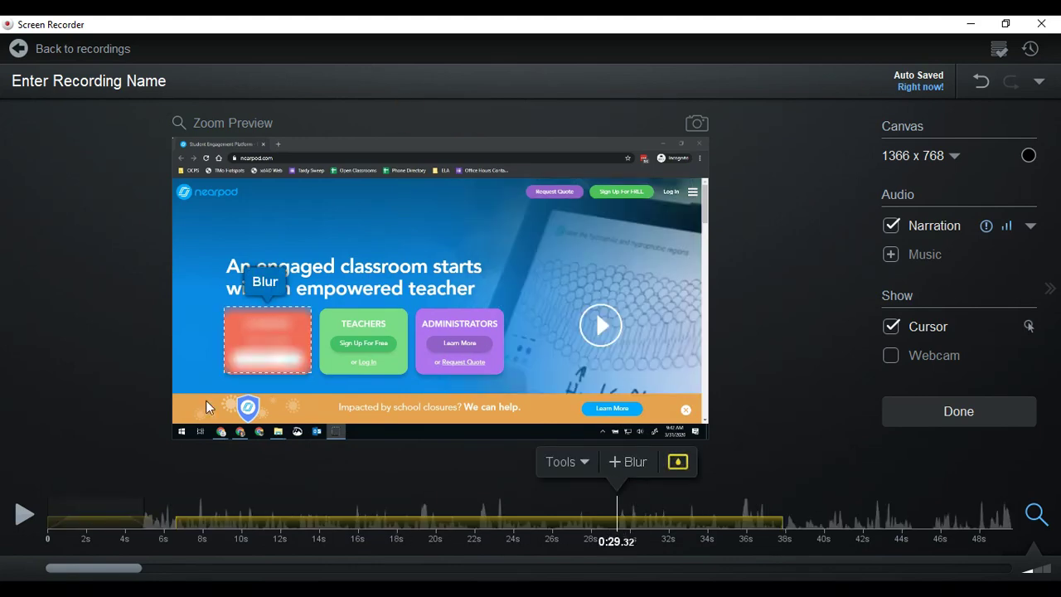
left_click(677, 461)
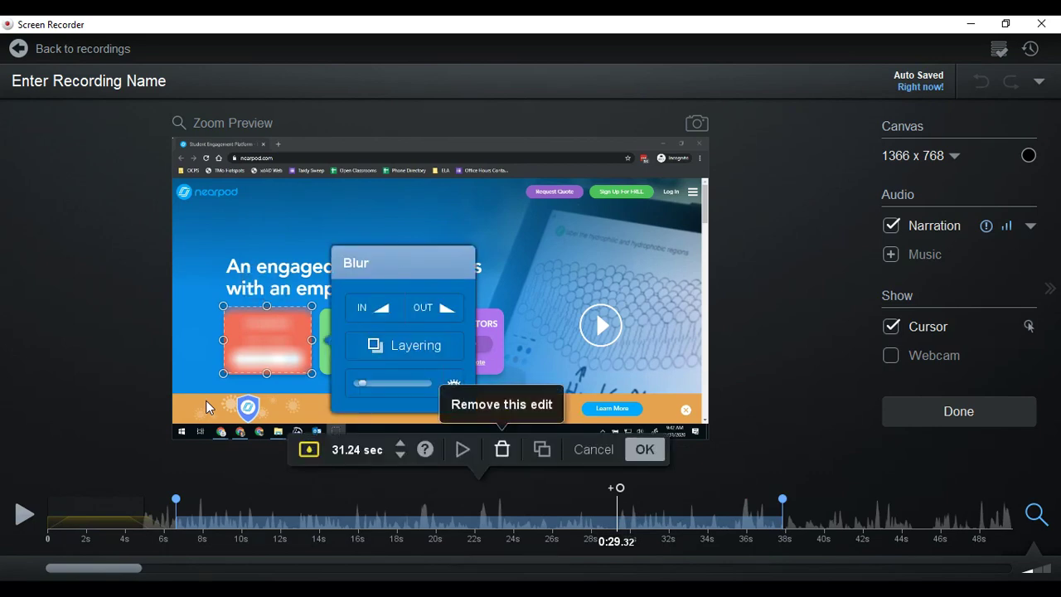
left_click(502, 448)
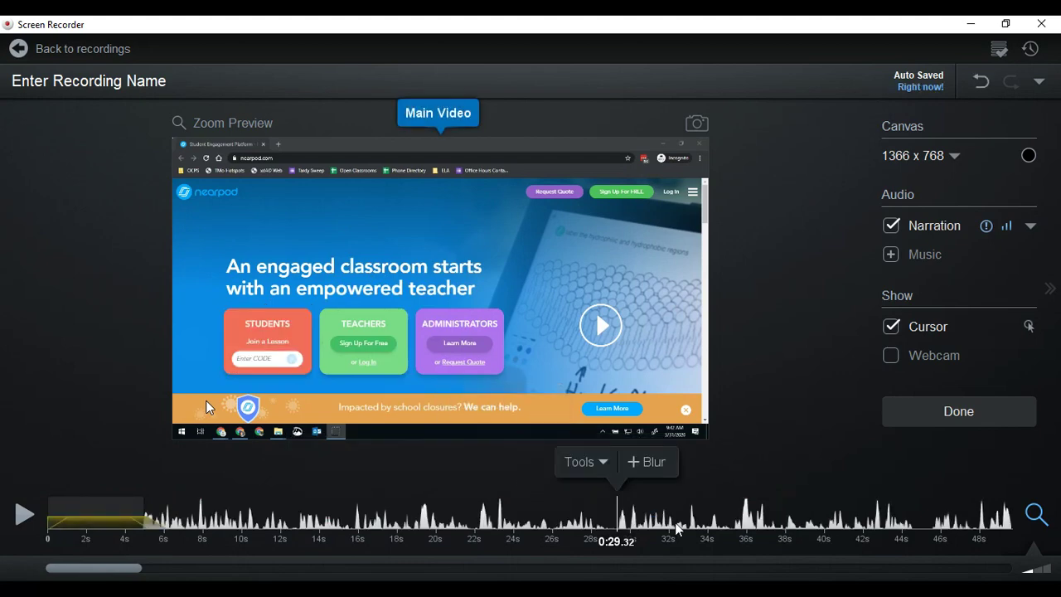
left_click_drag(126, 572, 241, 571)
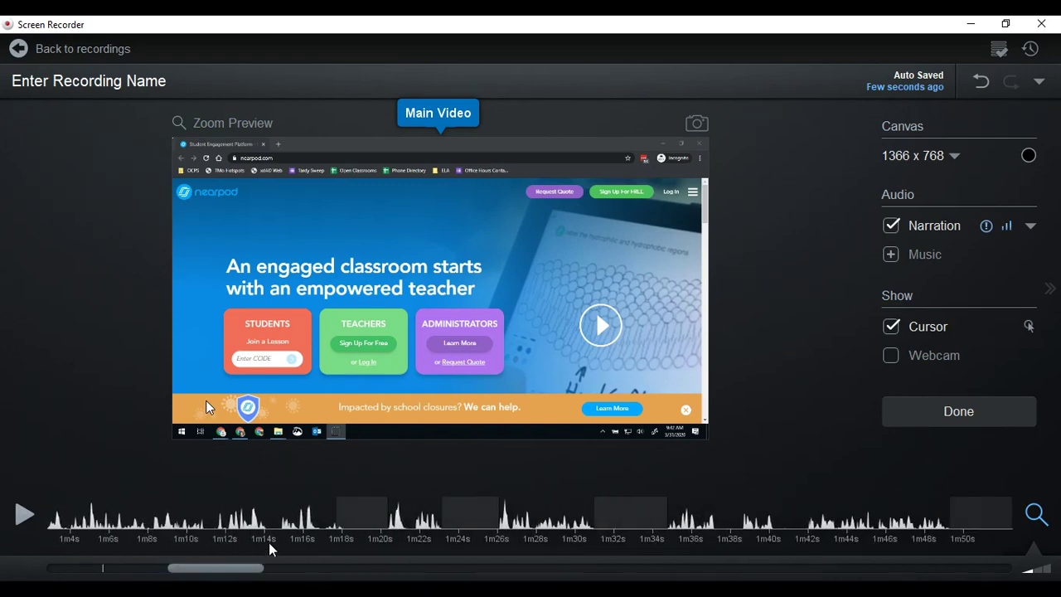
Step: Find the blank loading frame near 1:17 and add a Speed Up section there
left_click(317, 522)
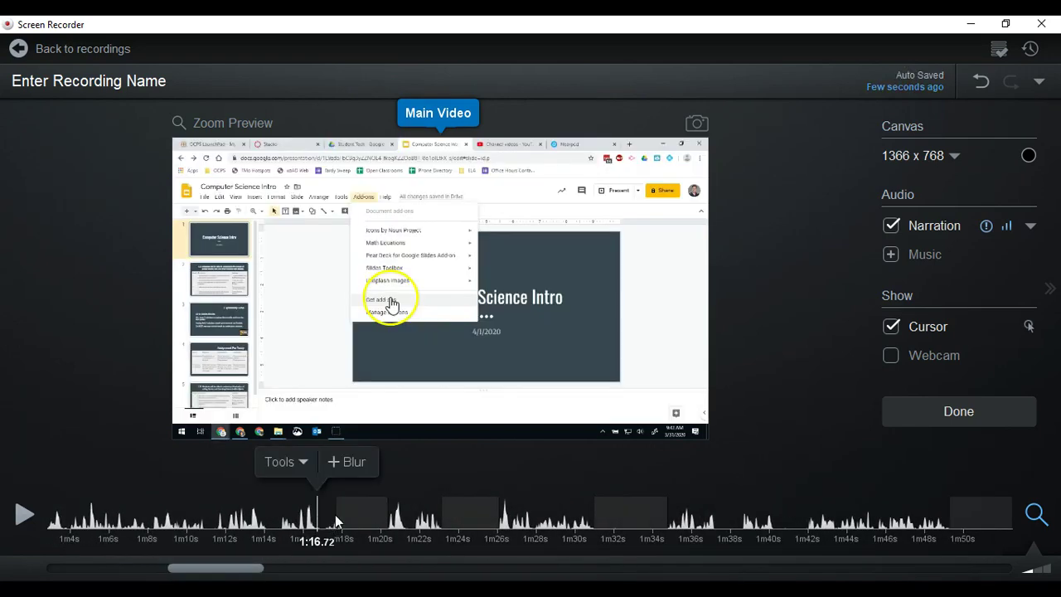
mouse_move(336, 521)
left_mouse_down()
mouse_move(408, 527)
mouse_move(356, 525)
left_mouse_up()
left_click(307, 462)
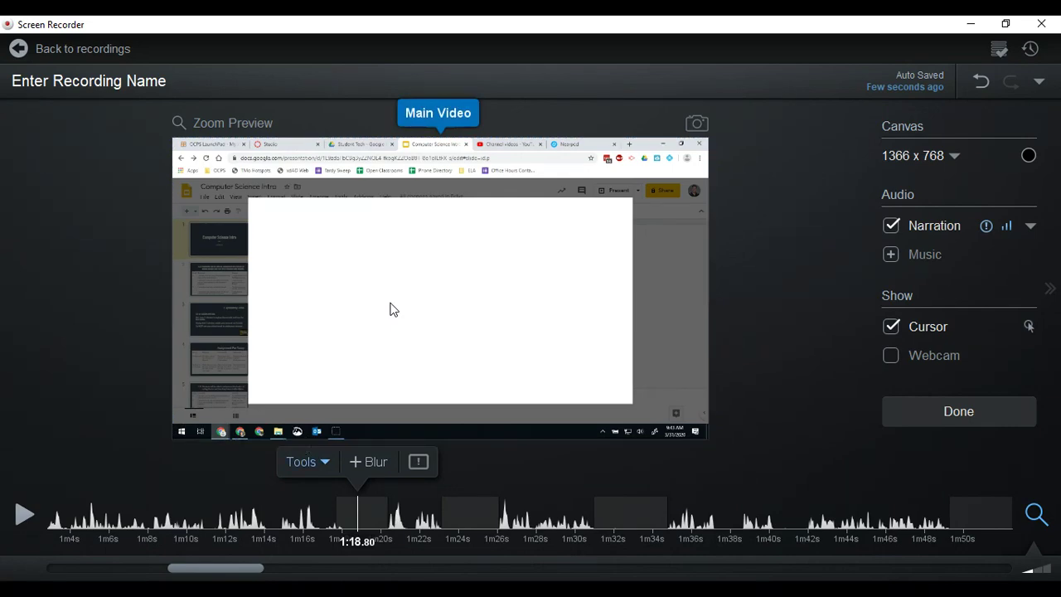
left_click(307, 462)
mouse_move(307, 354)
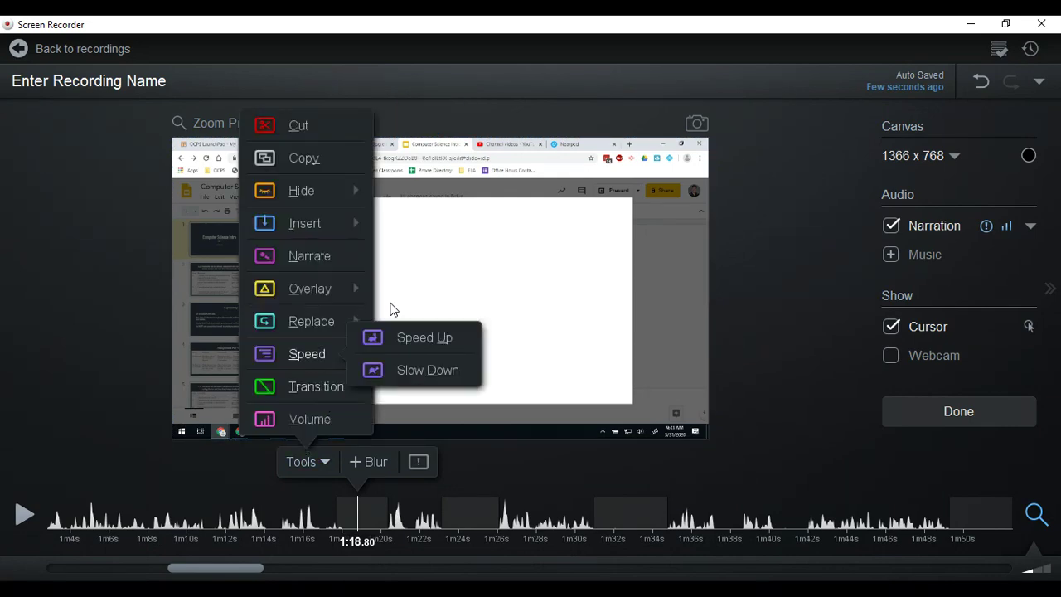
left_click(407, 338)
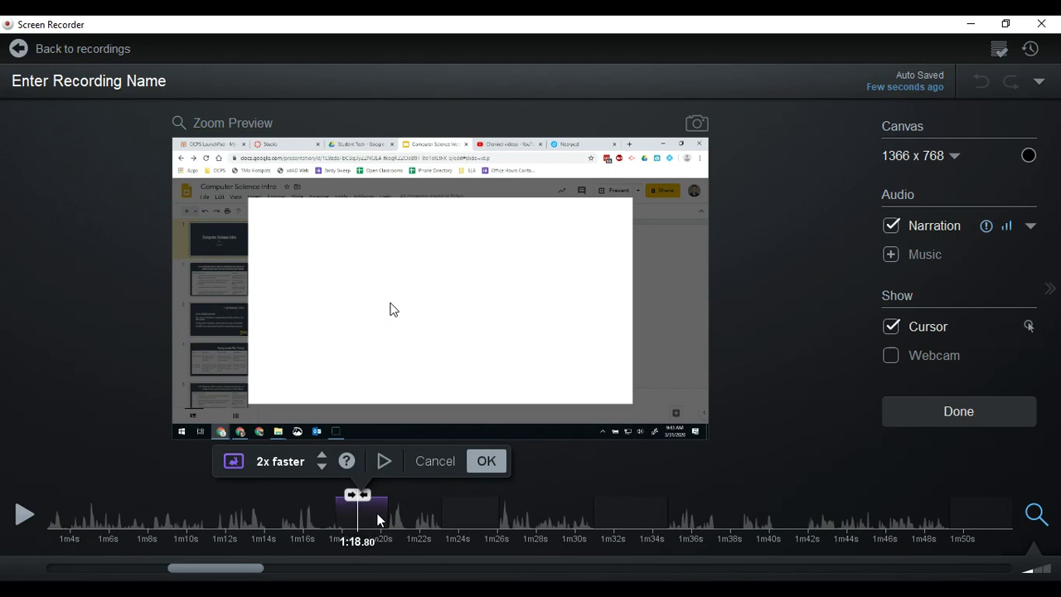
Step: Widen the sped-up section slightly at both ends and set it to 3x faster
left_click_drag(357, 527, 343, 515)
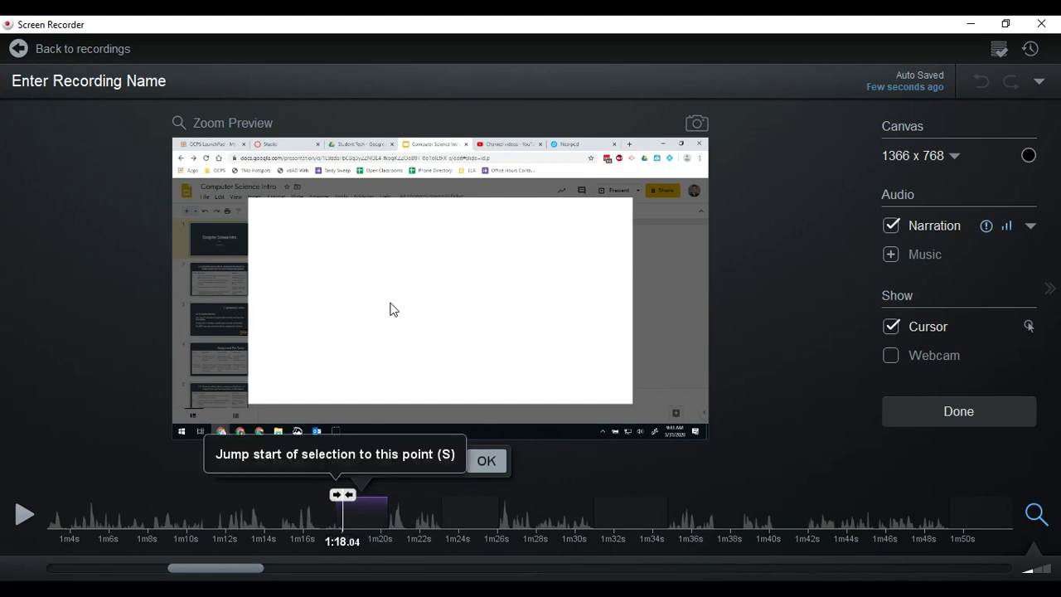
mouse_move(383, 520)
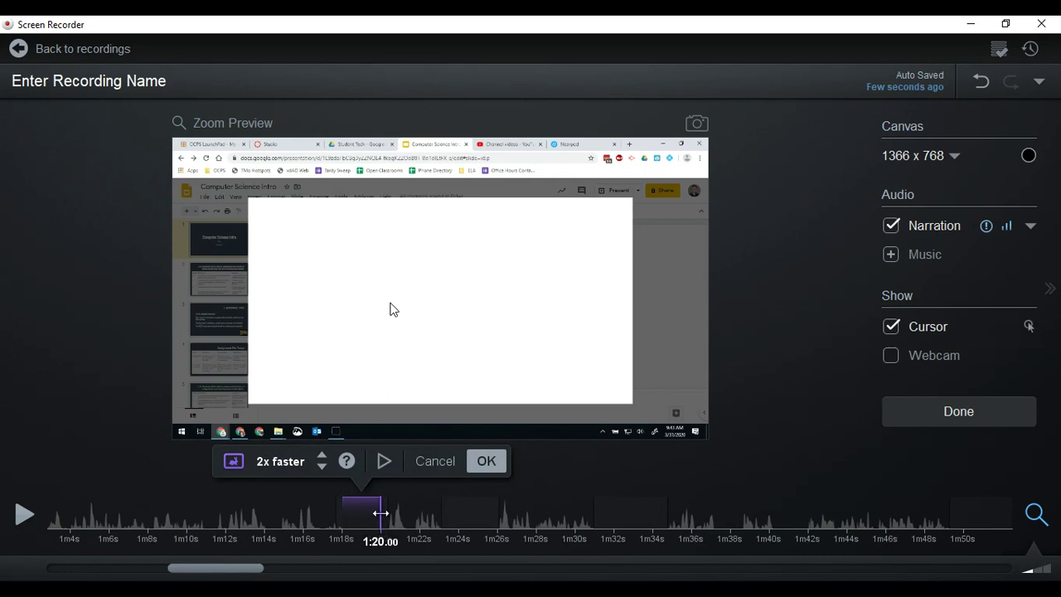
left_click_drag(385, 511, 382, 514)
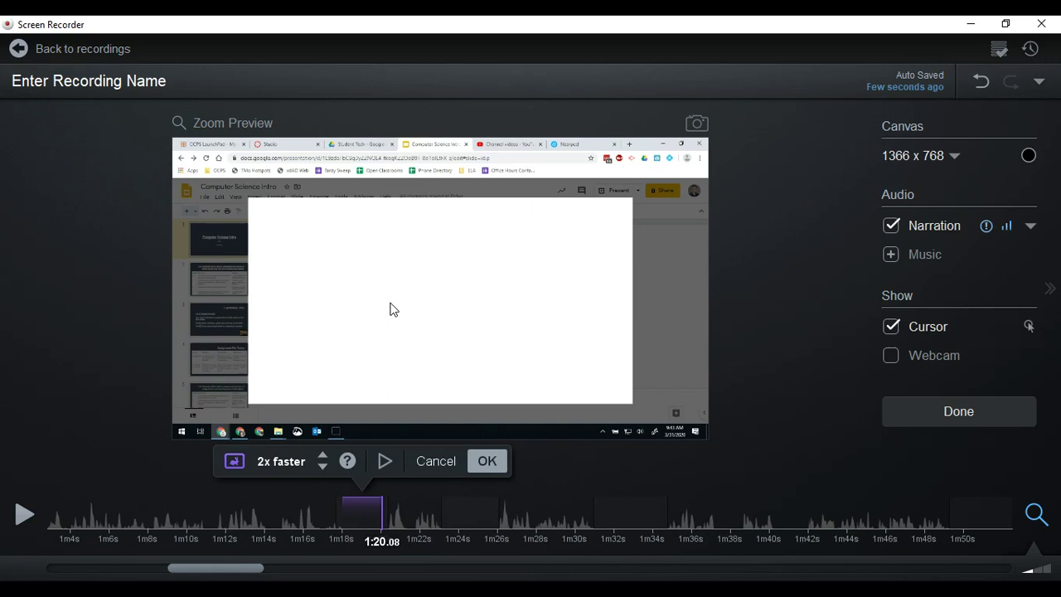
left_click(364, 514)
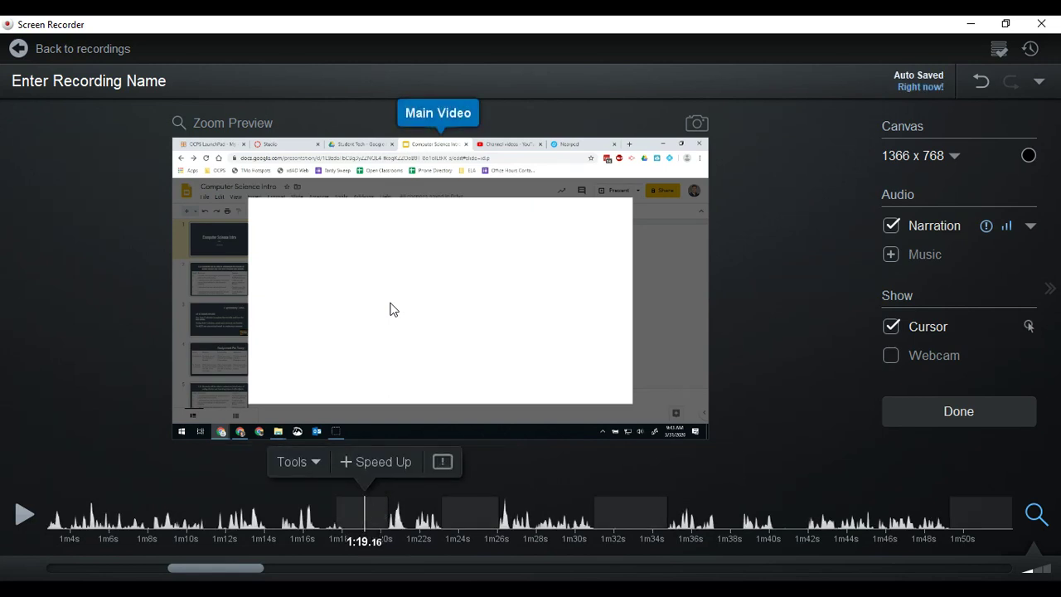
left_click(364, 512)
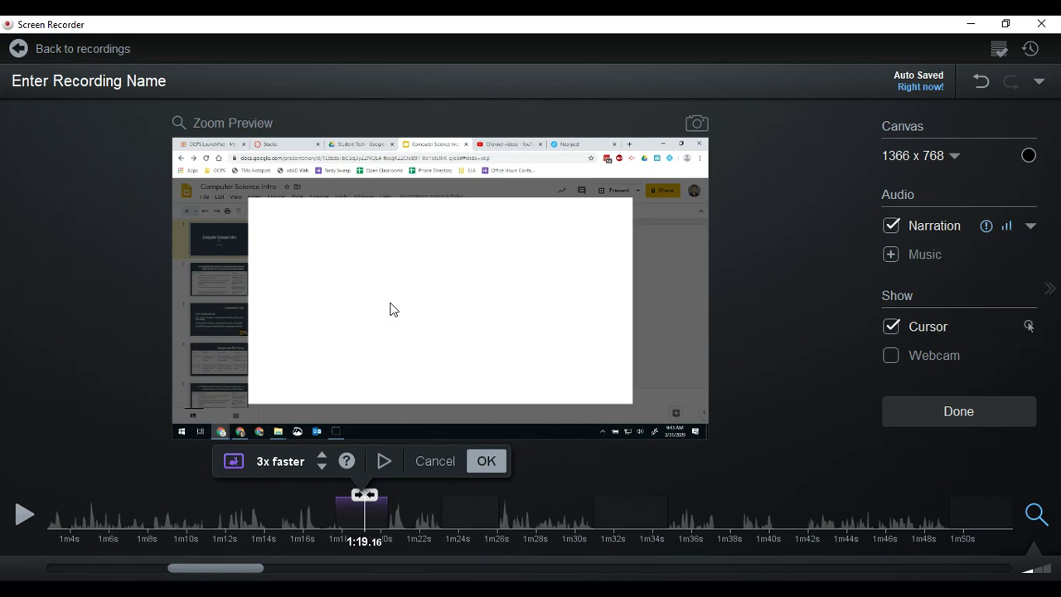
left_click(486, 461)
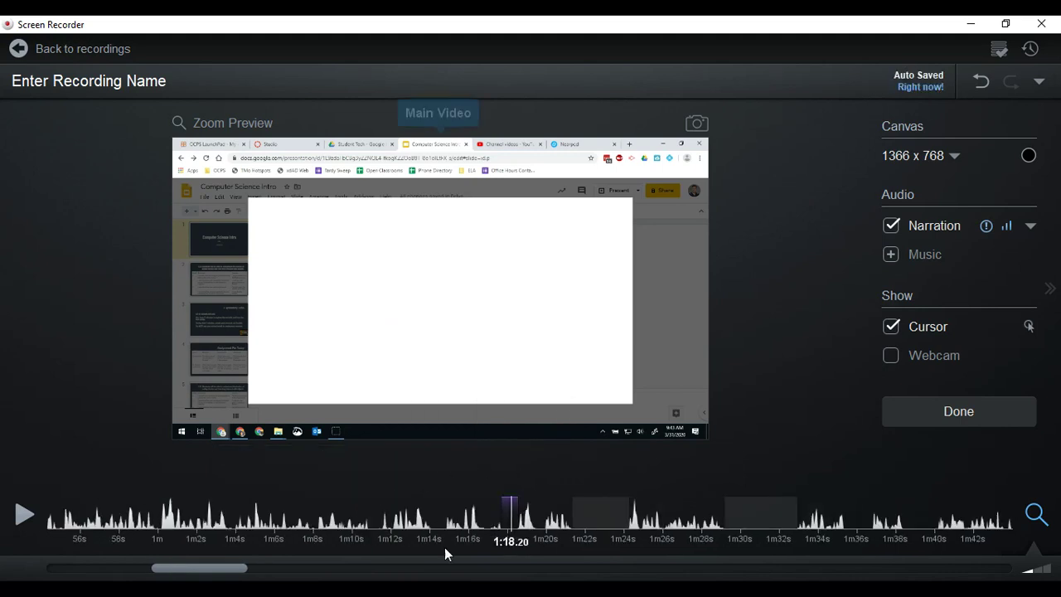
Step: Play from just before the section to check the 3x speed-up
left_click(481, 528)
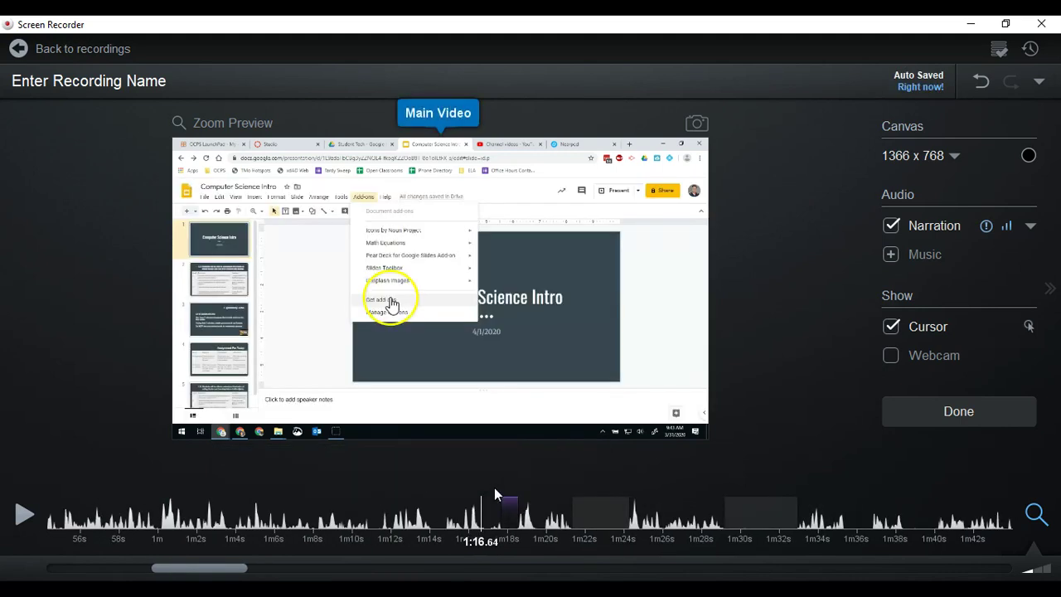
key("space")
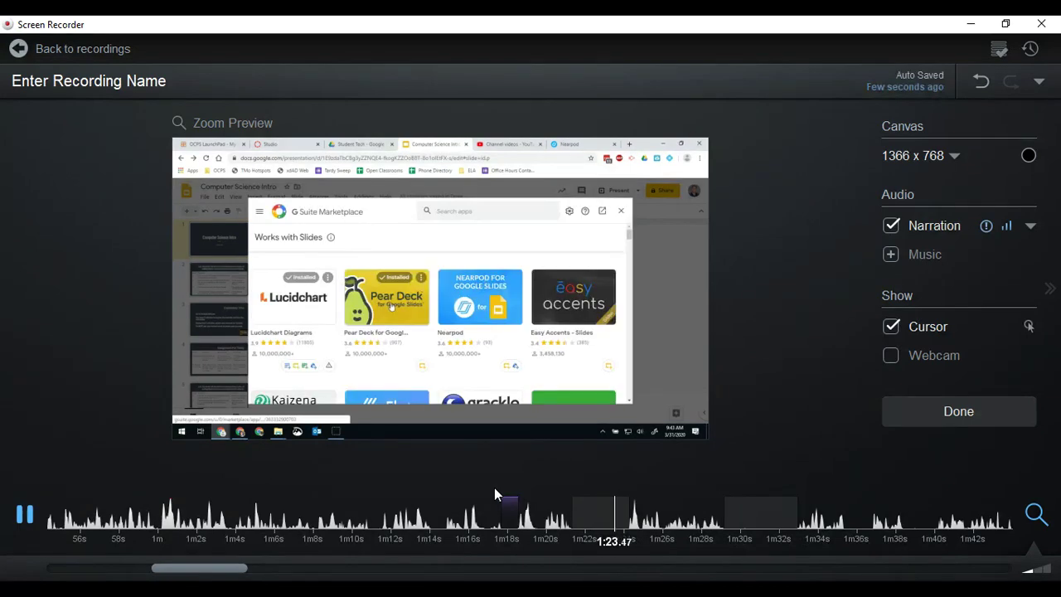
key("space")
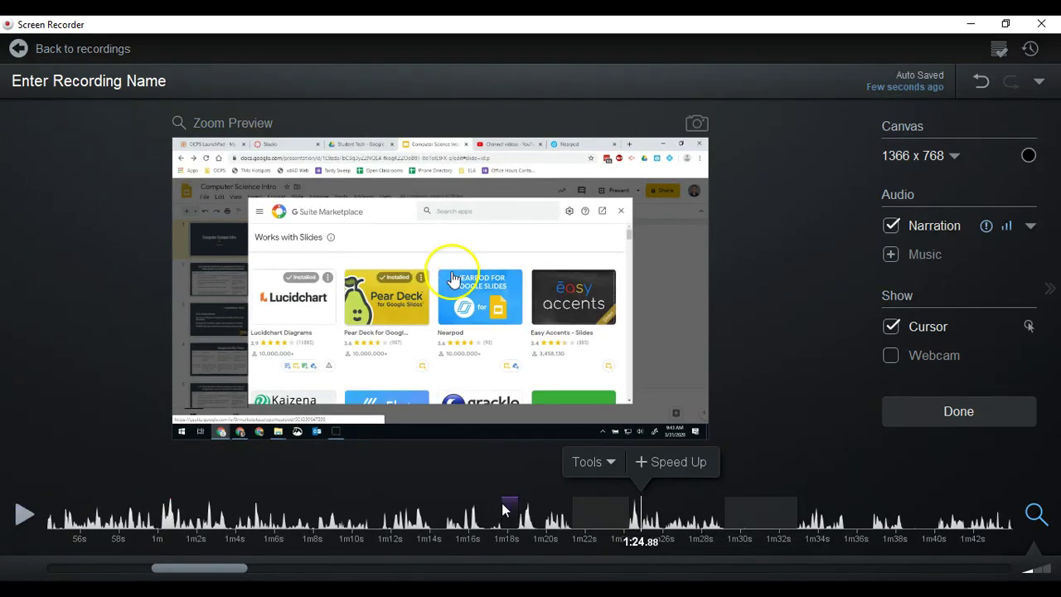
Step: Cut the 5.68-second blank stretch starting at 1:18.04 out of the recording
left_click(517, 515)
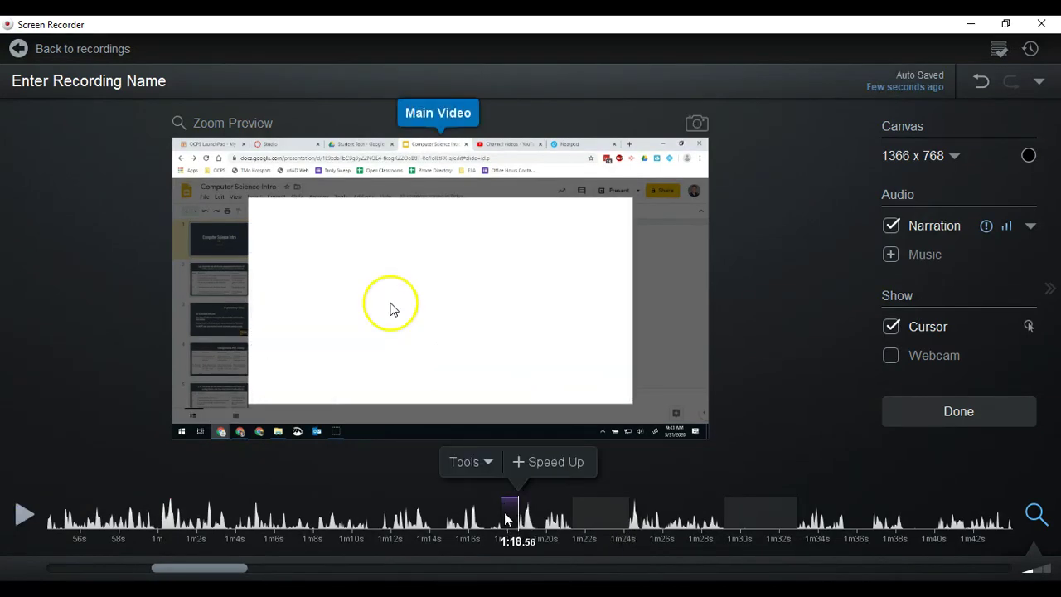
left_click(504, 514)
left_click_drag(504, 518, 511, 516)
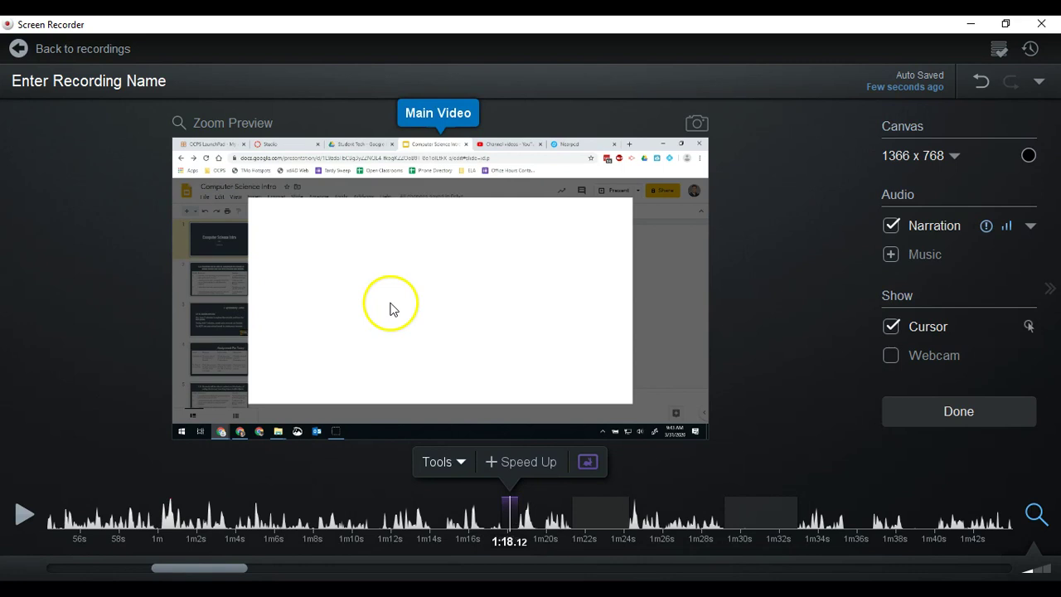
left_click(440, 462)
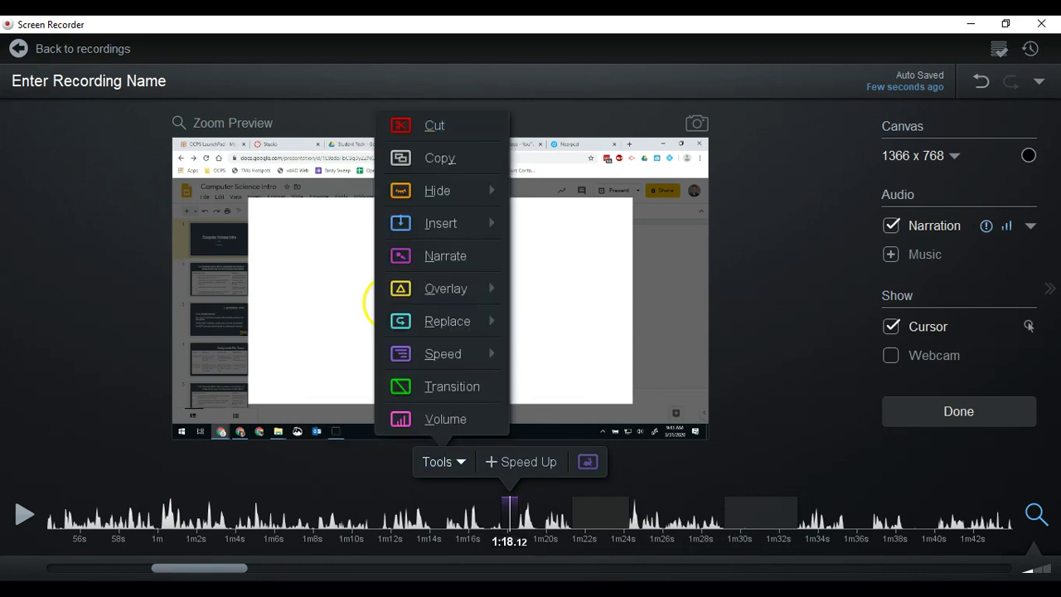
left_click(439, 126)
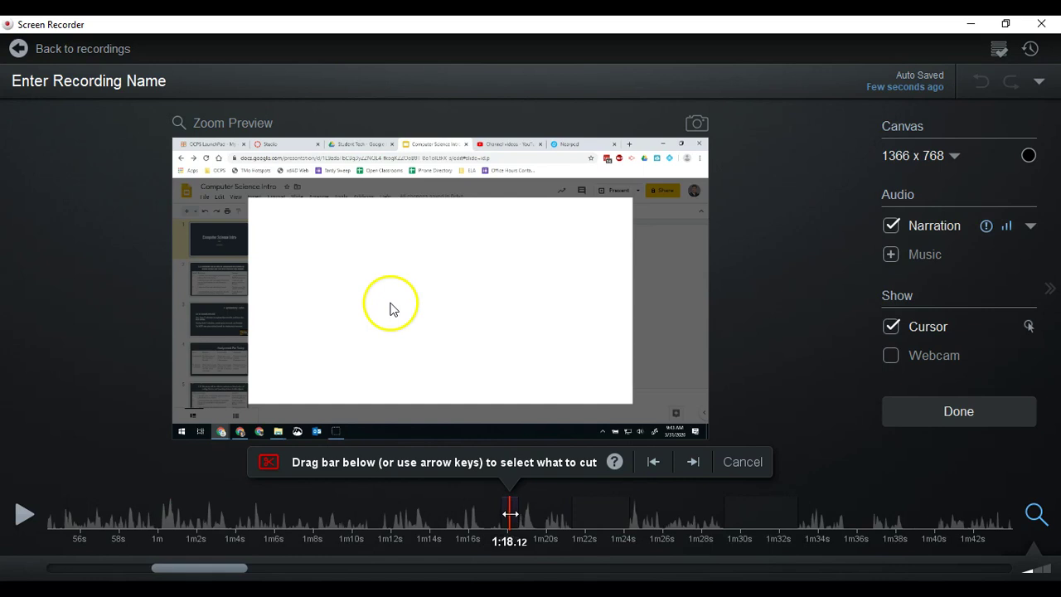
left_click_drag(509, 512, 620, 512)
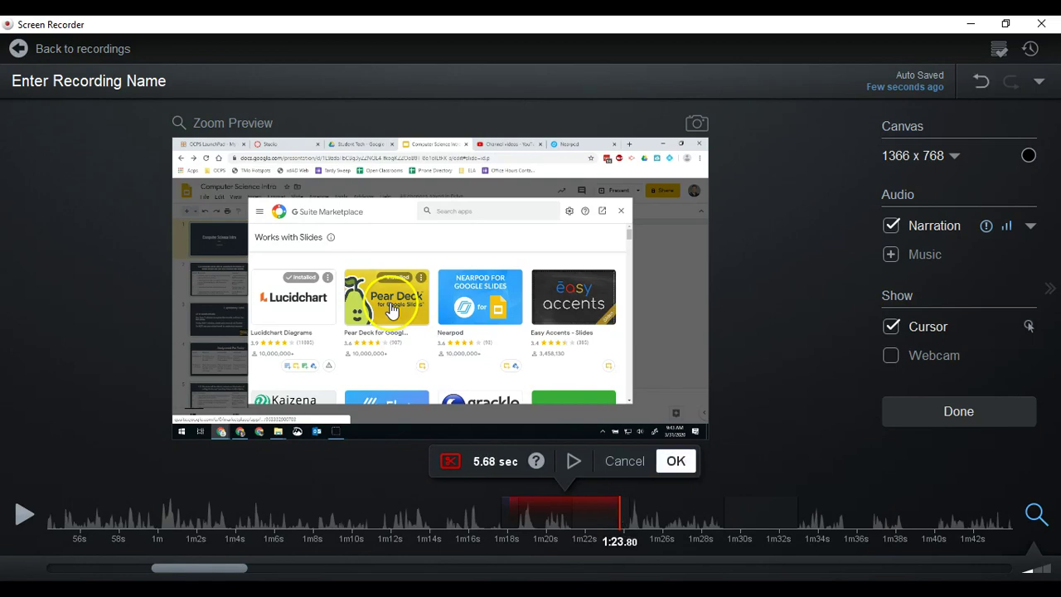
left_click(676, 461)
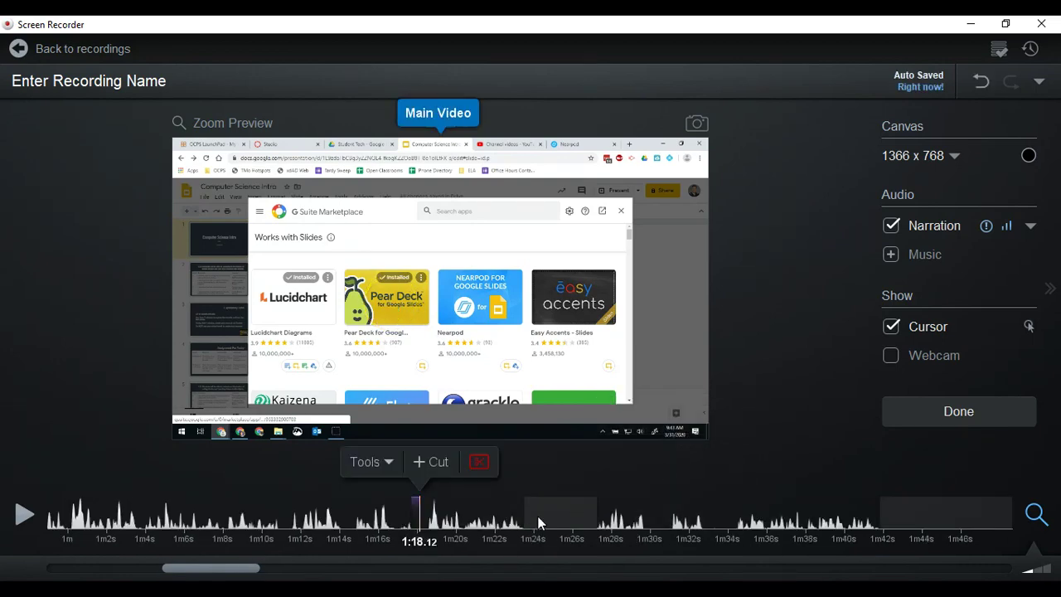
Step: Play the edited part from just before the cut to check that the gap is gone
left_click(395, 521)
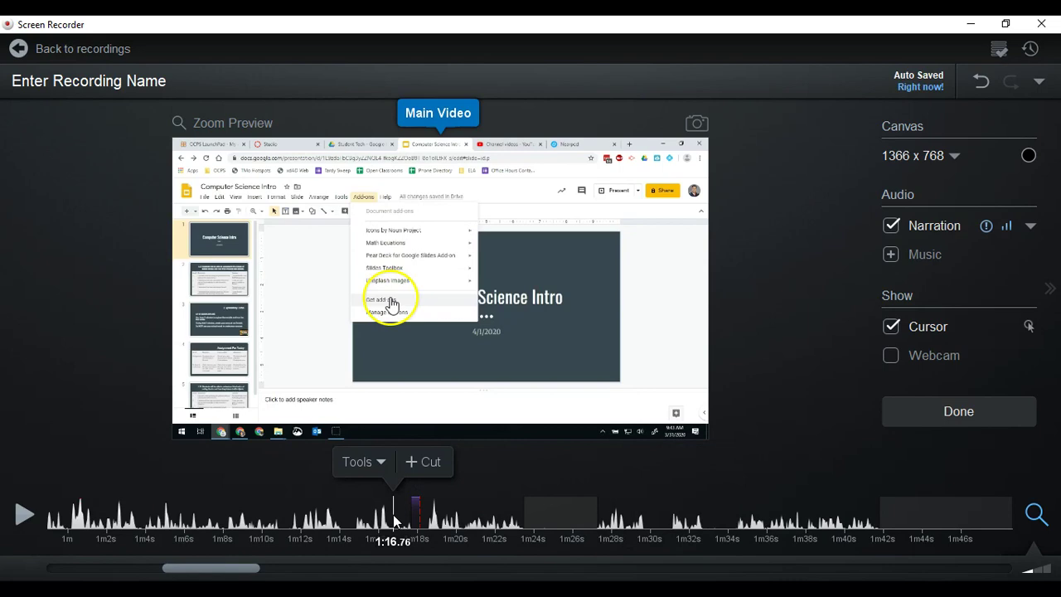
key("space")
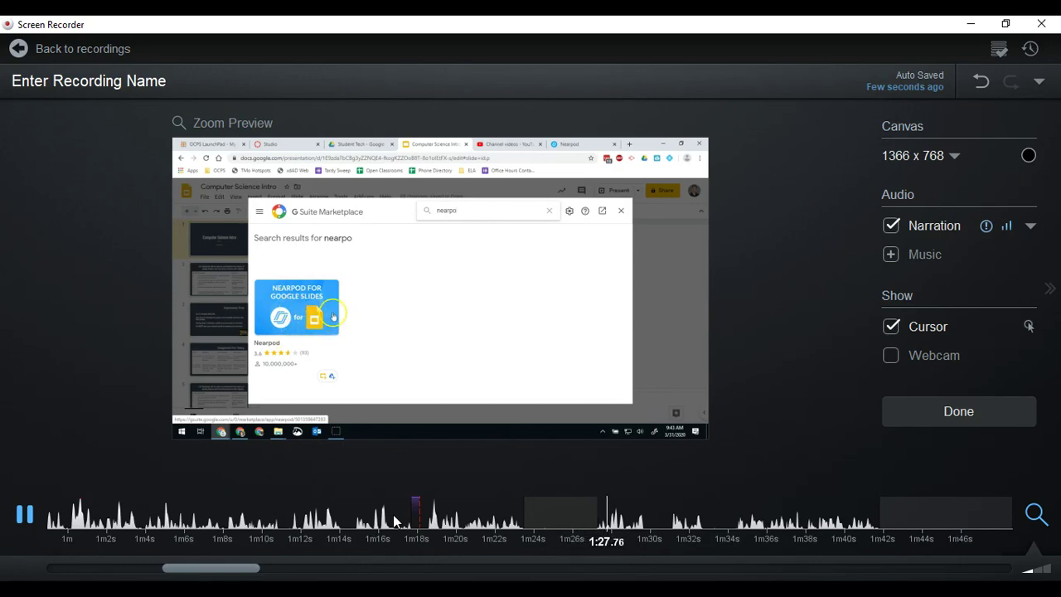
key("space")
Step: Speed up the section starting at 1:25.32 to 2x faster
left_click(560, 516)
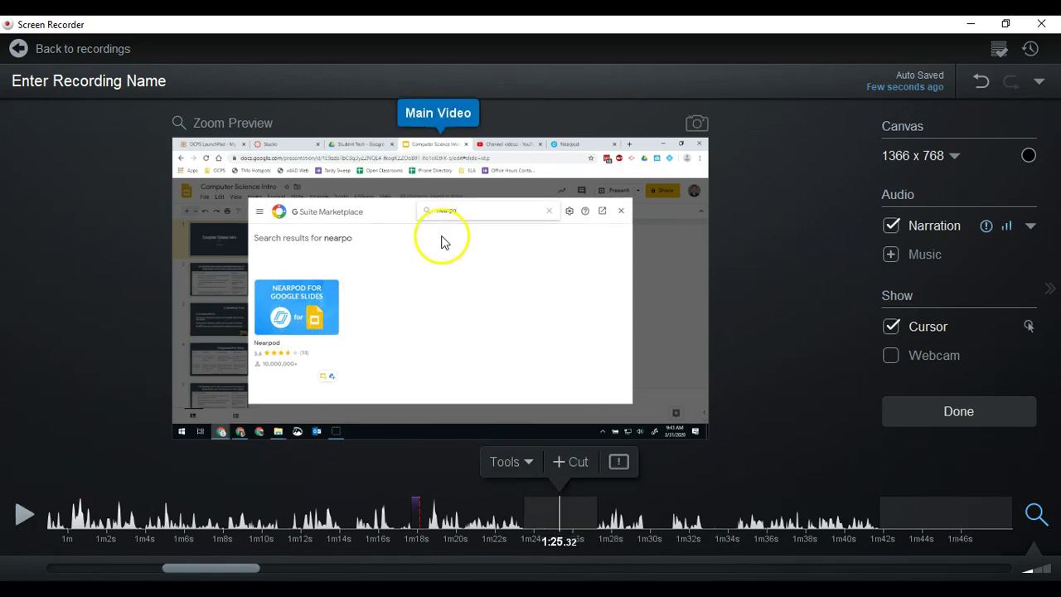
left_click(505, 462)
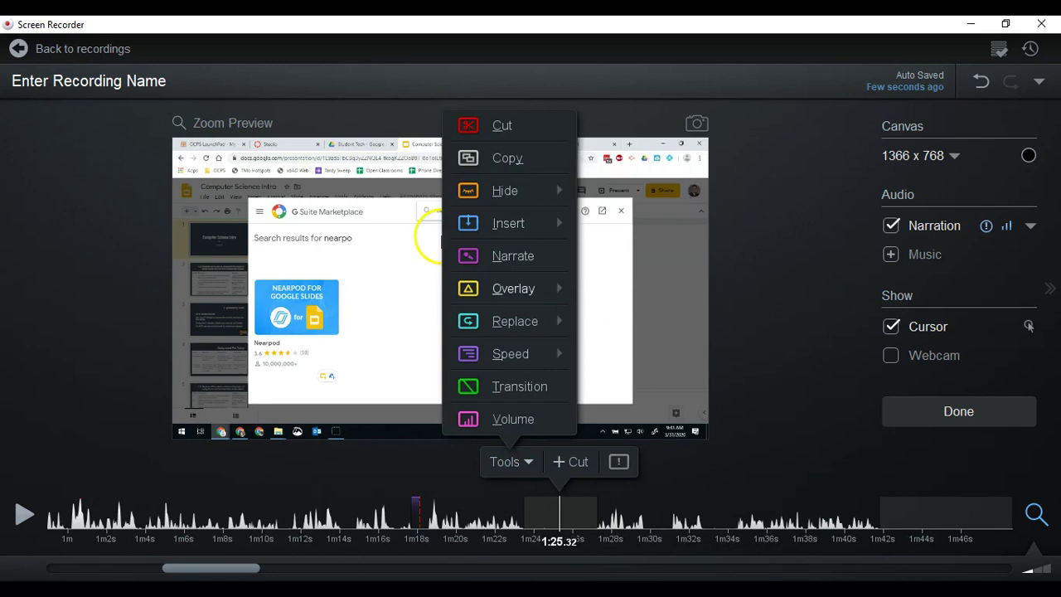
mouse_move(510, 354)
left_click(627, 337)
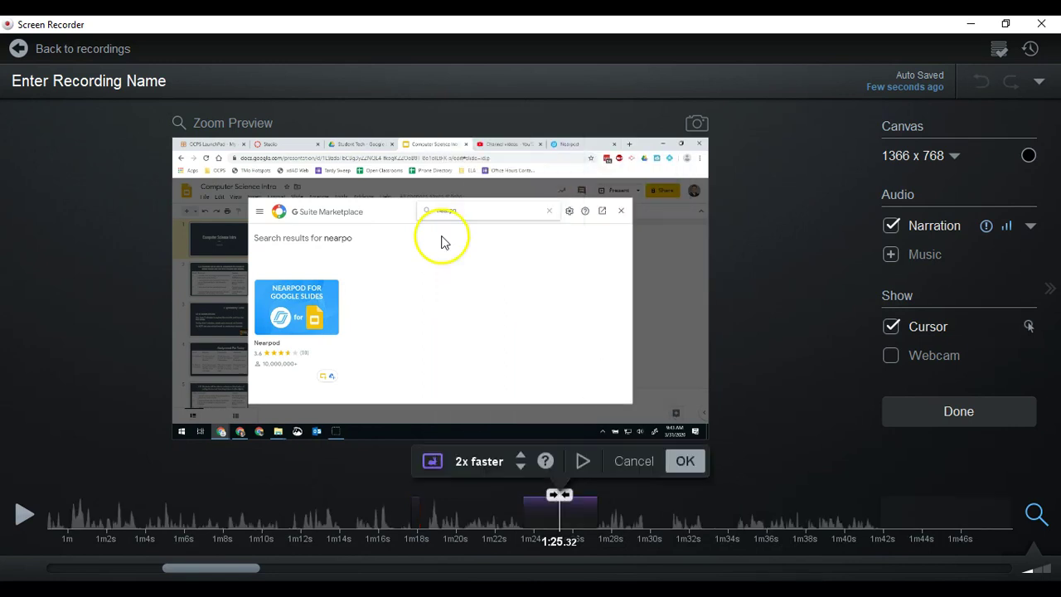
left_click(685, 461)
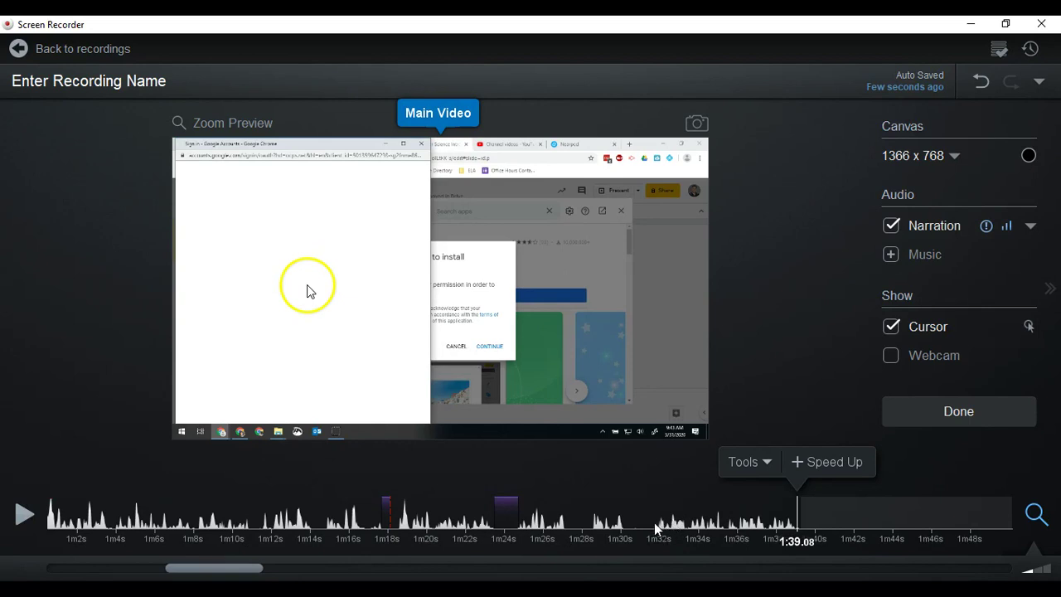
Step: Preview the recording from the Add-ons menu moment at 1:14.60
left_click(518, 521)
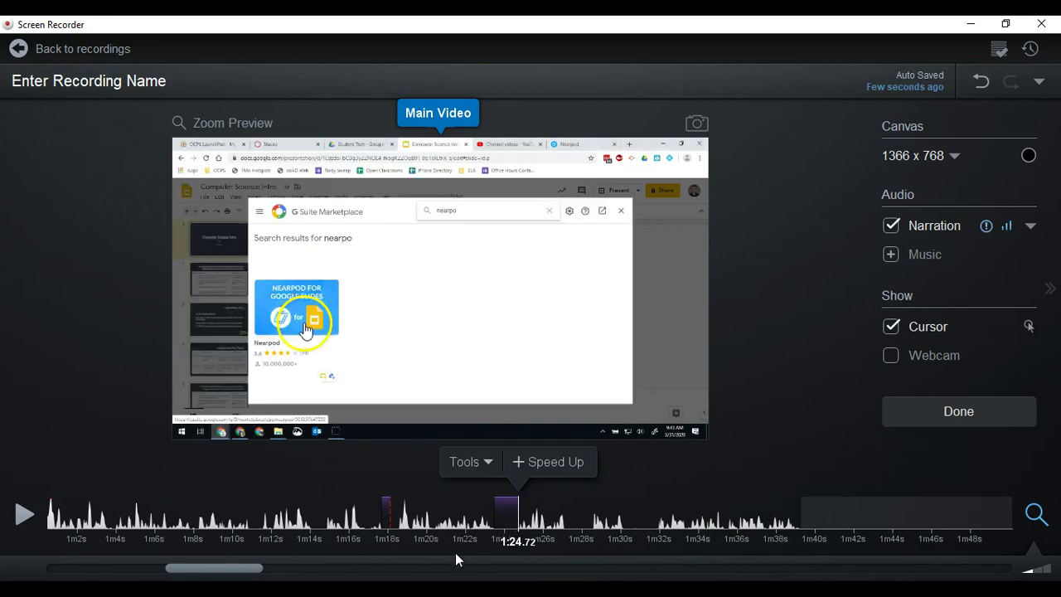
left_click(323, 515)
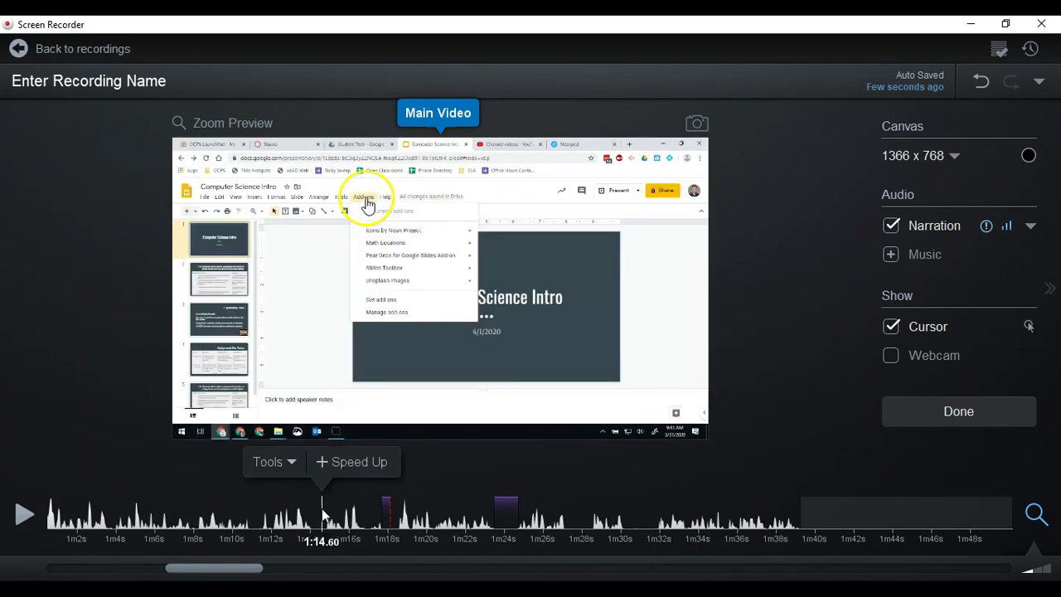
key("space")
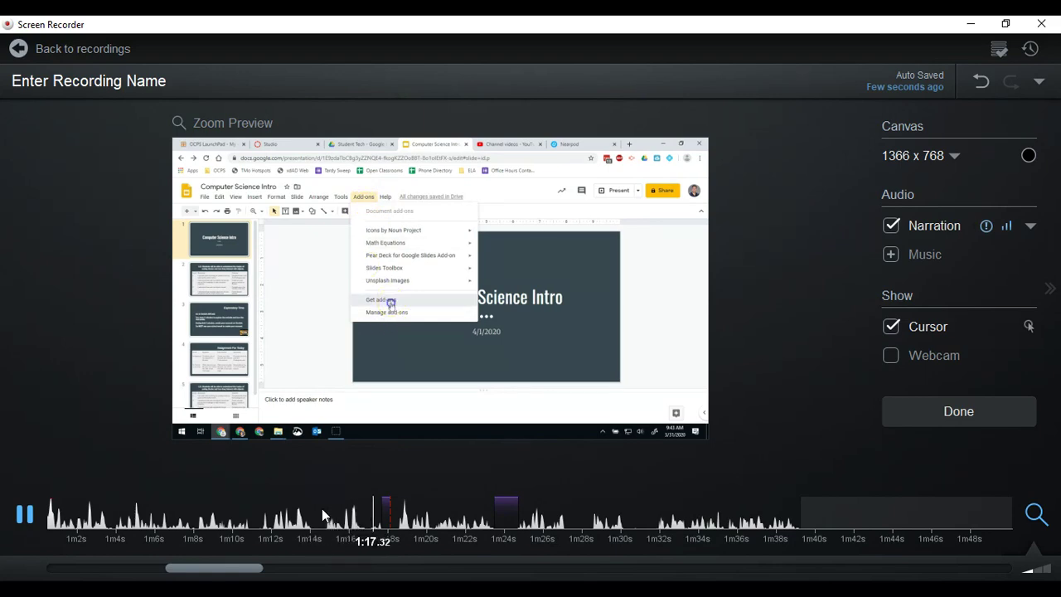
key("space")
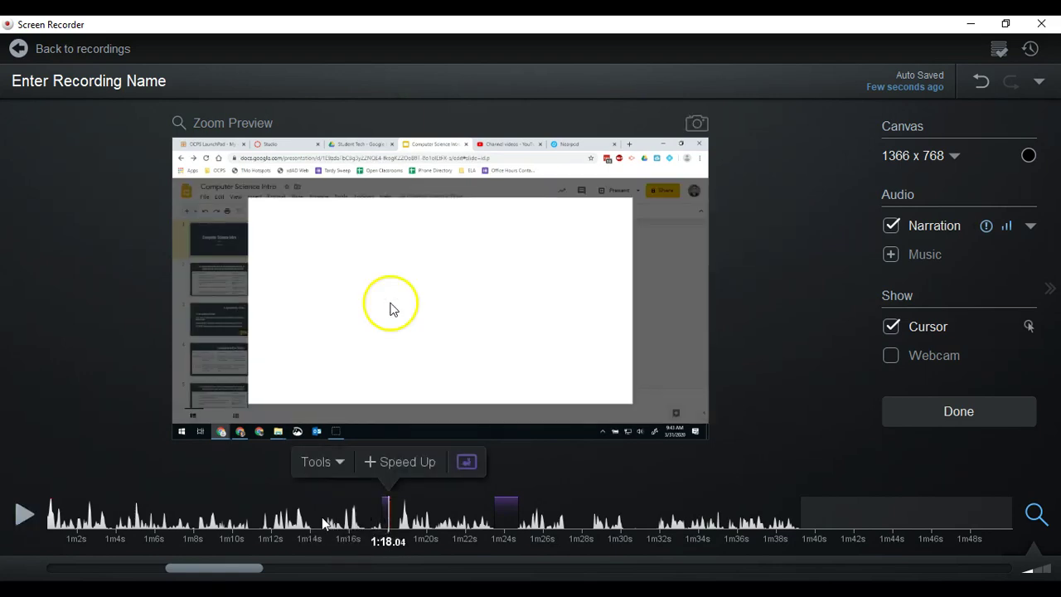
Step: Mark a narration span from 1:14.52 to about 1:17.80 and begin the narration edit
left_click(324, 515)
key("Left")
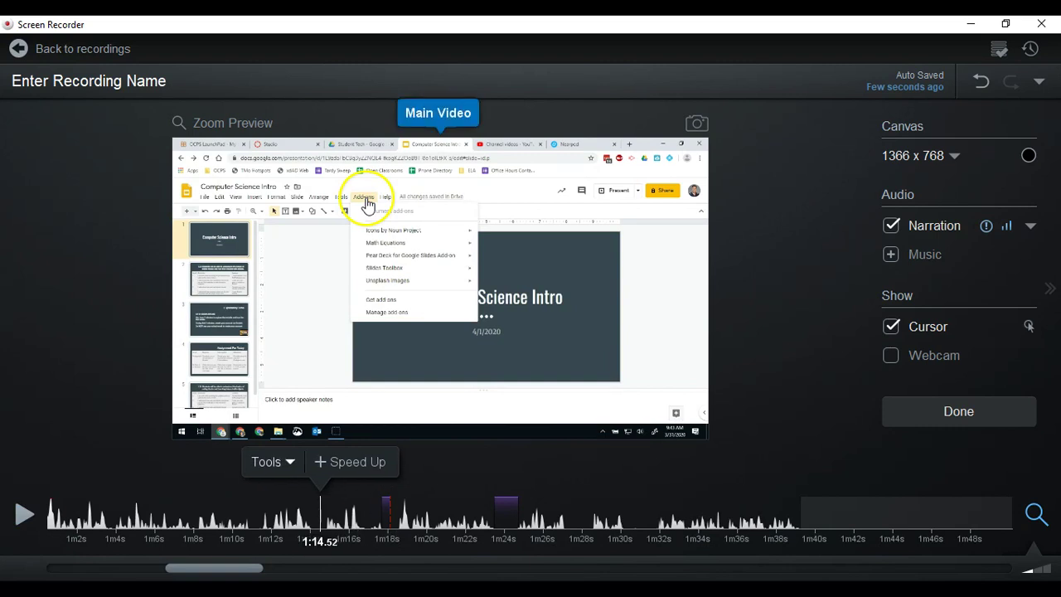
left_click(270, 462)
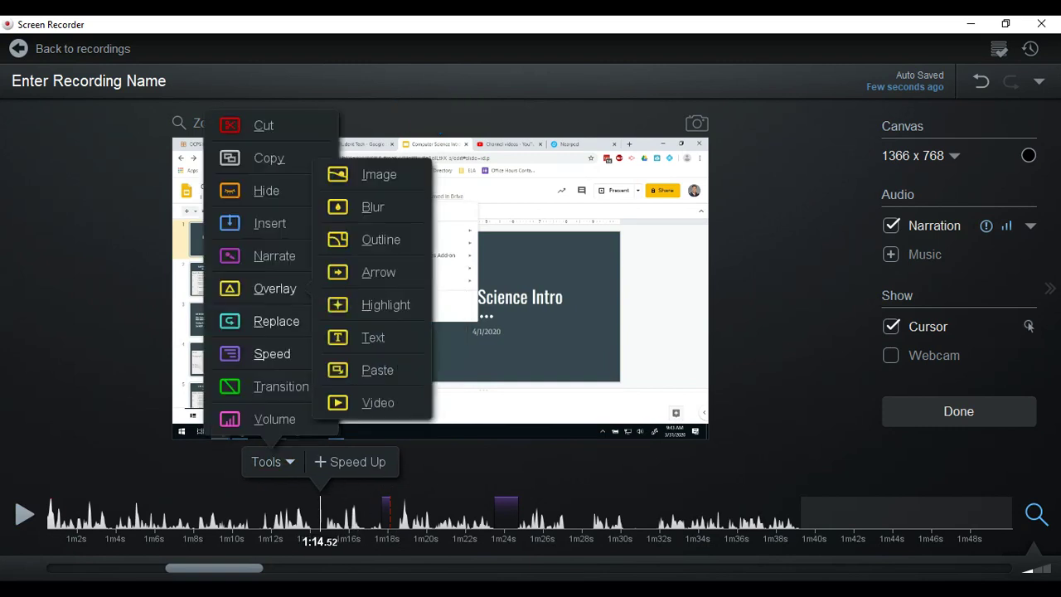
left_click(278, 260)
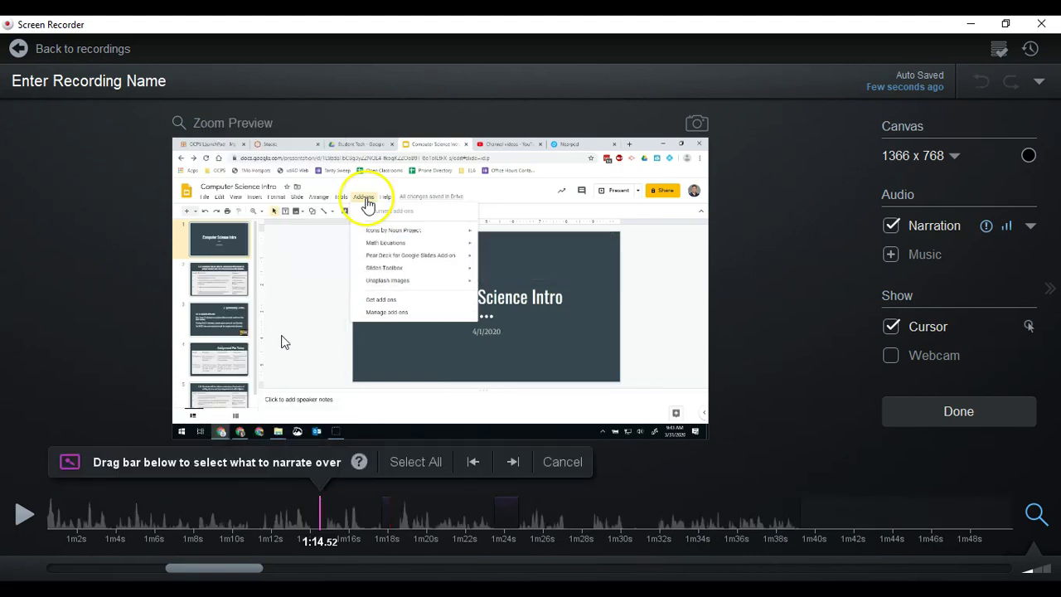
left_click_drag(320, 514, 385, 523)
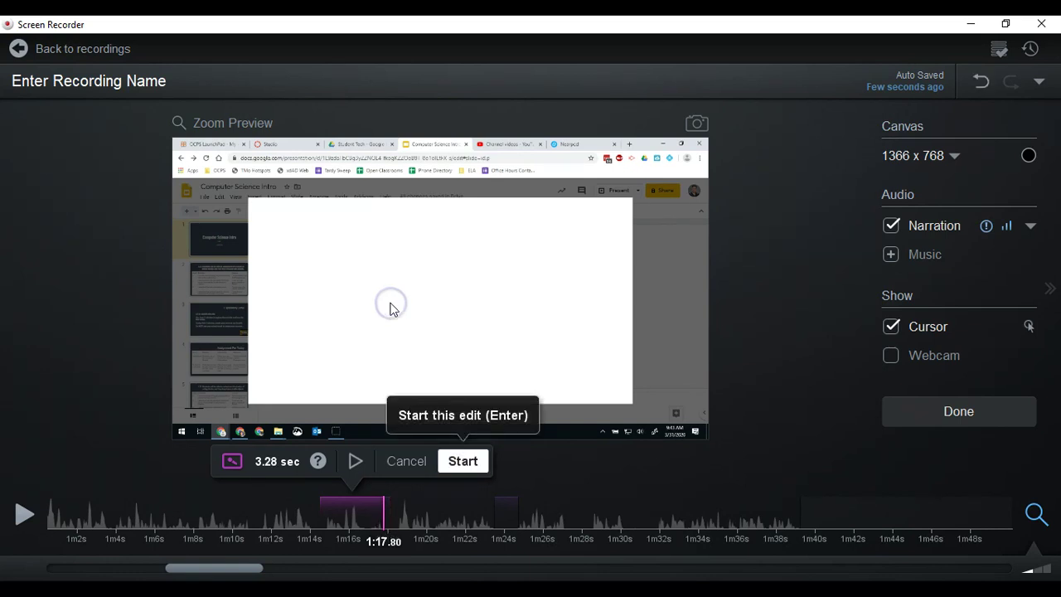
left_click(464, 461)
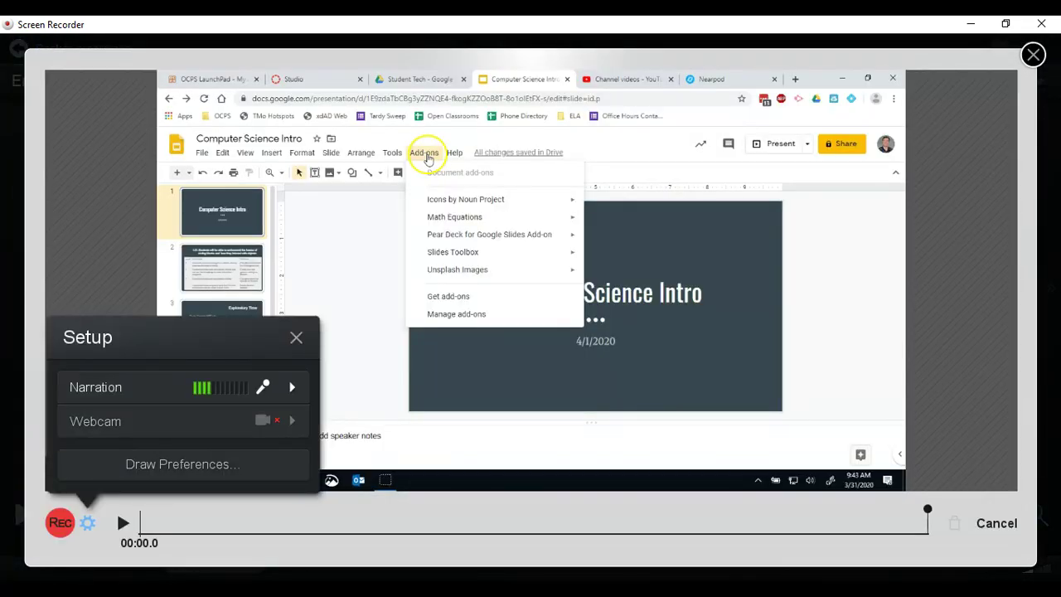
Step: Record a new voice-over with the Default Microphone, play it back, and keep it
left_click(291, 387)
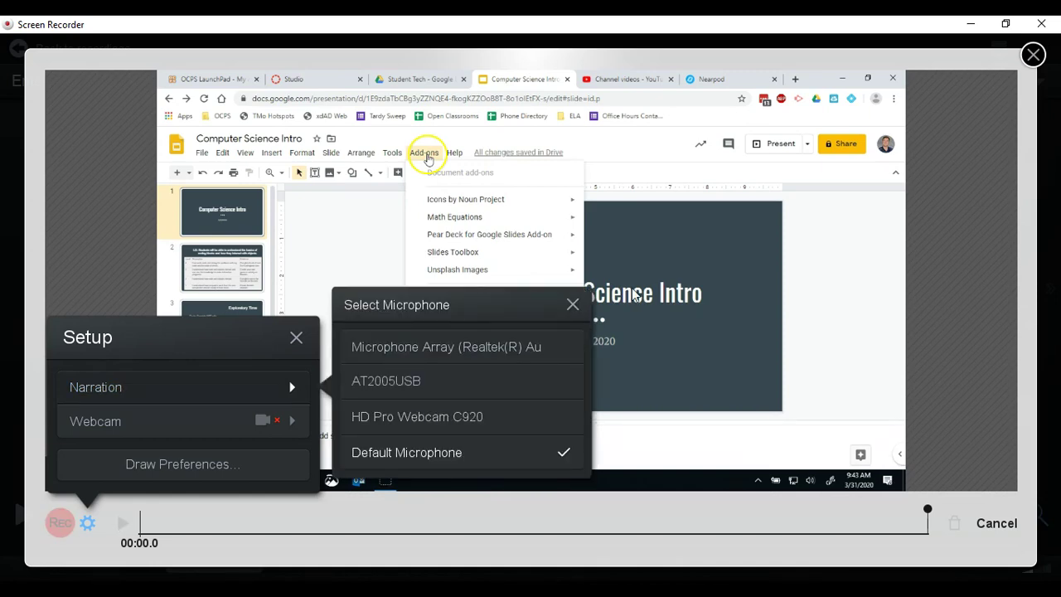
left_click(573, 305)
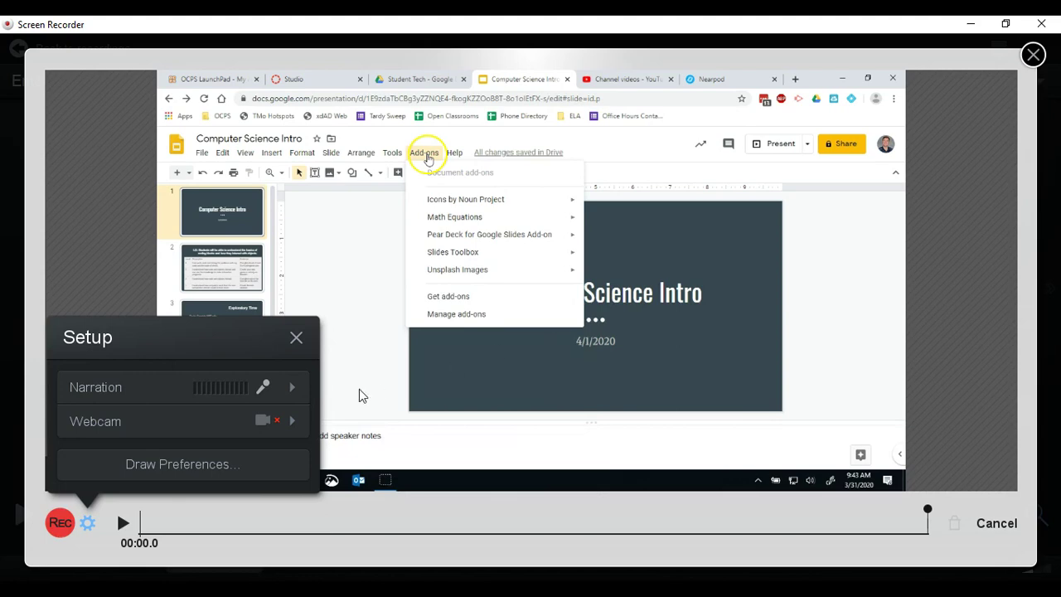
left_click(61, 523)
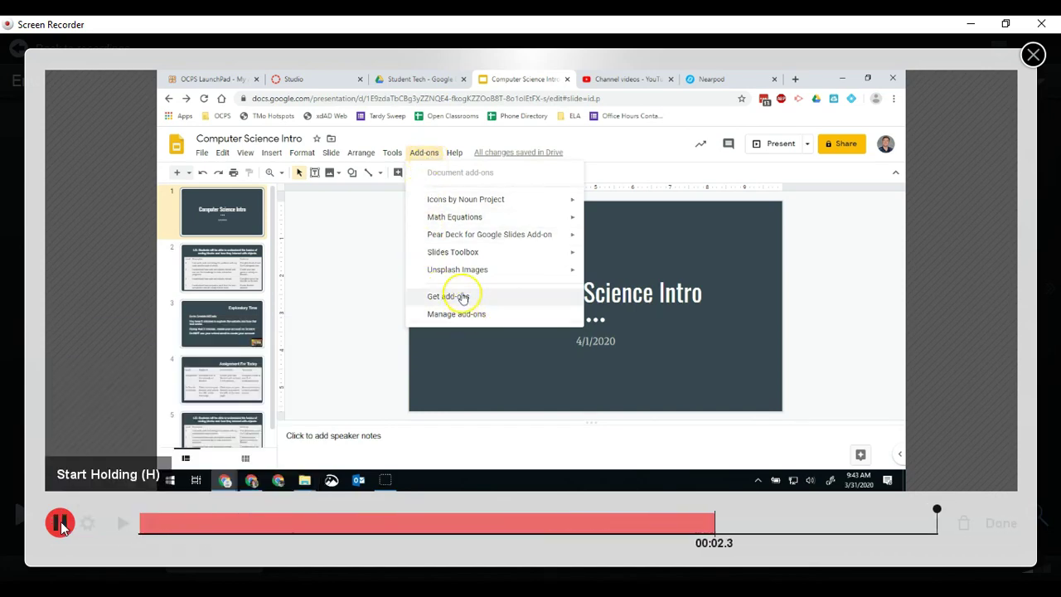
left_click(60, 523)
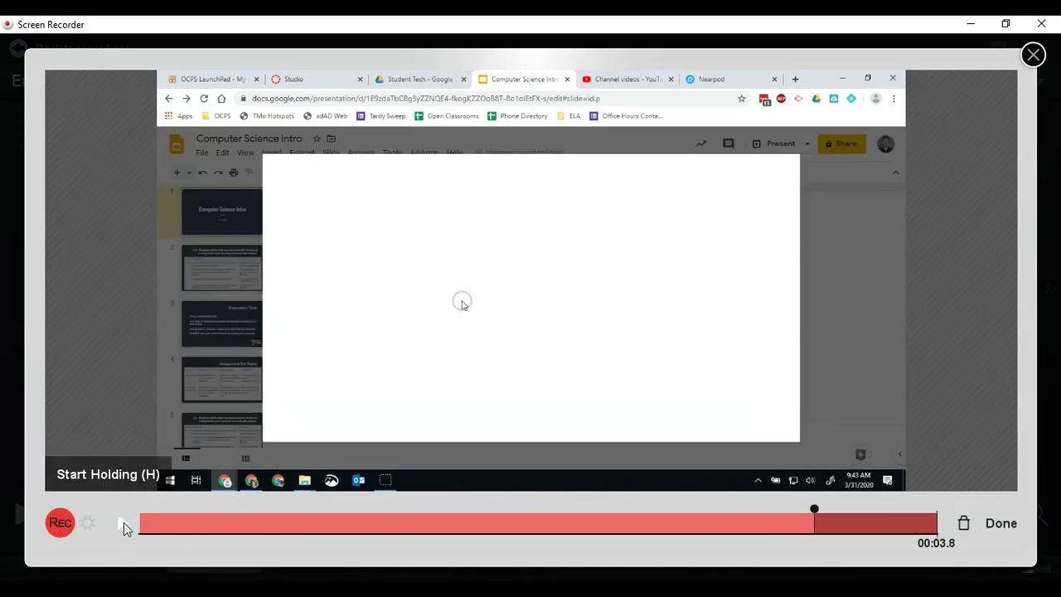
left_click(124, 522)
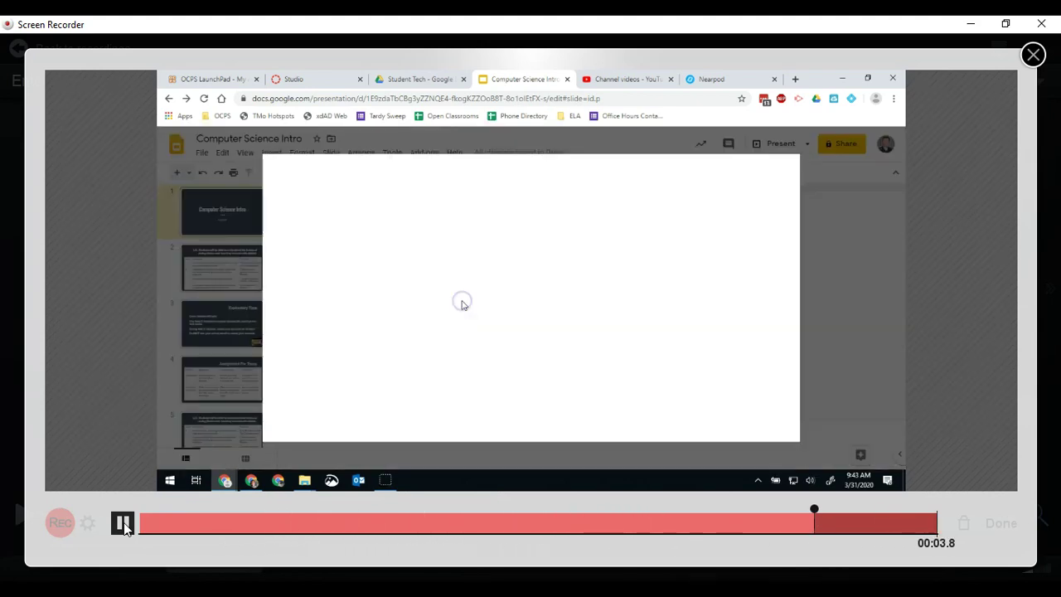
left_click(124, 522)
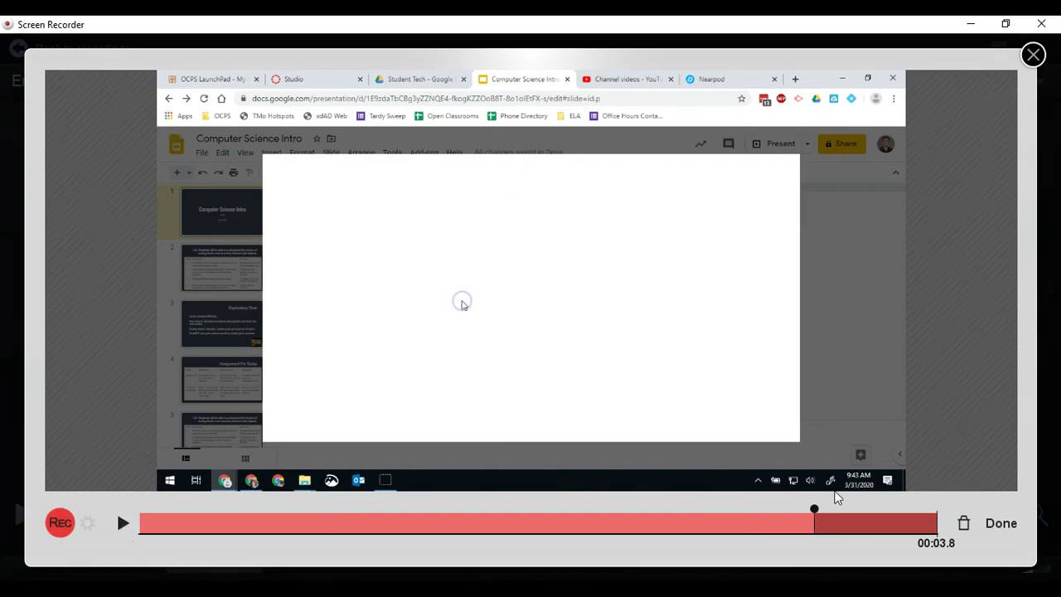
left_click(1003, 523)
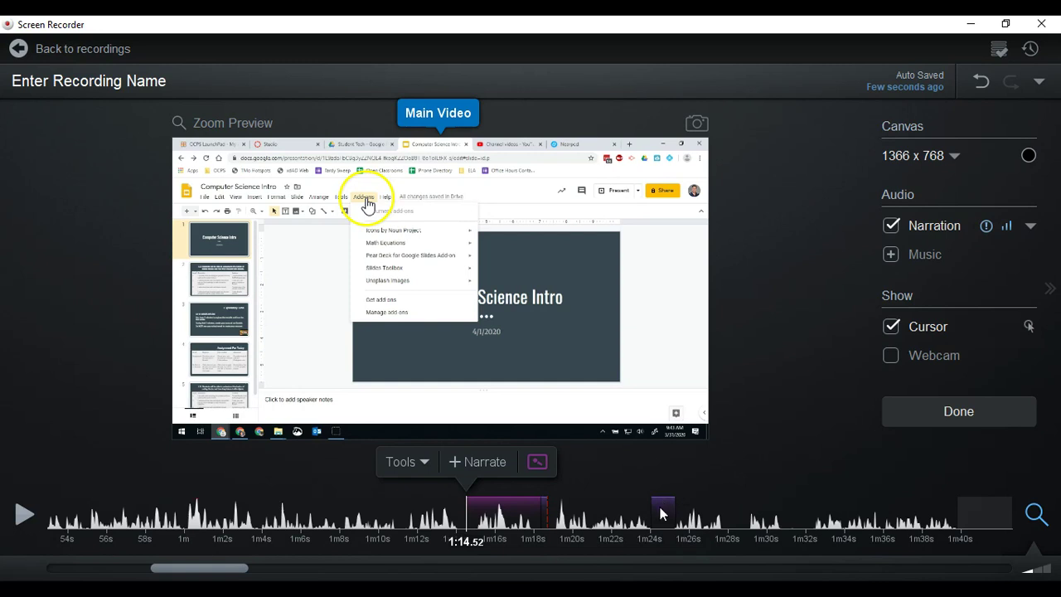
Step: Review the Nearpod page at 1:30.00 and the permission dialog, then stop at 1:52.56
left_click(741, 525)
left_click(768, 531)
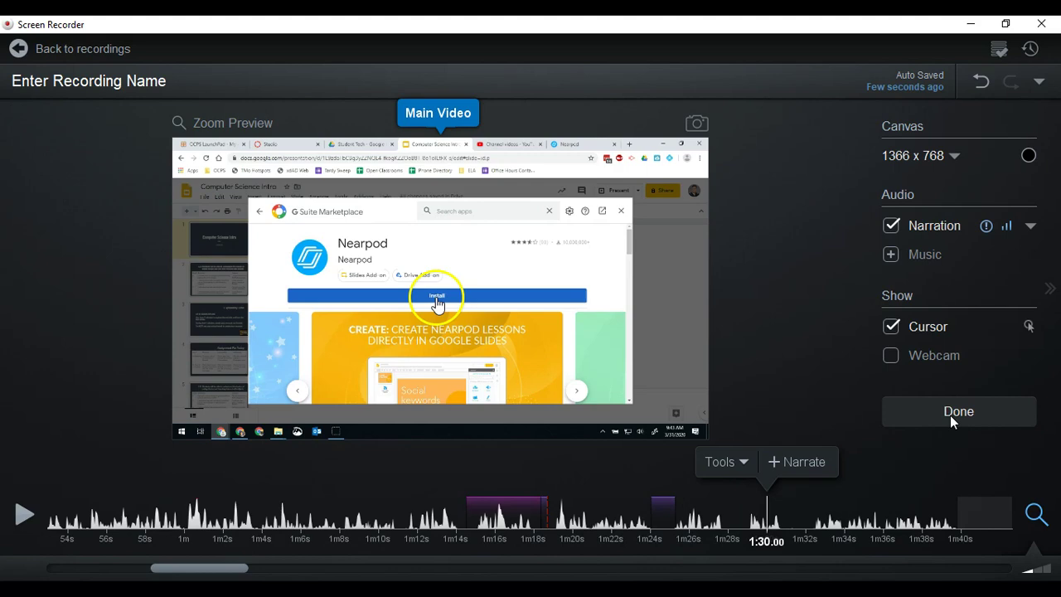
left_click(799, 518)
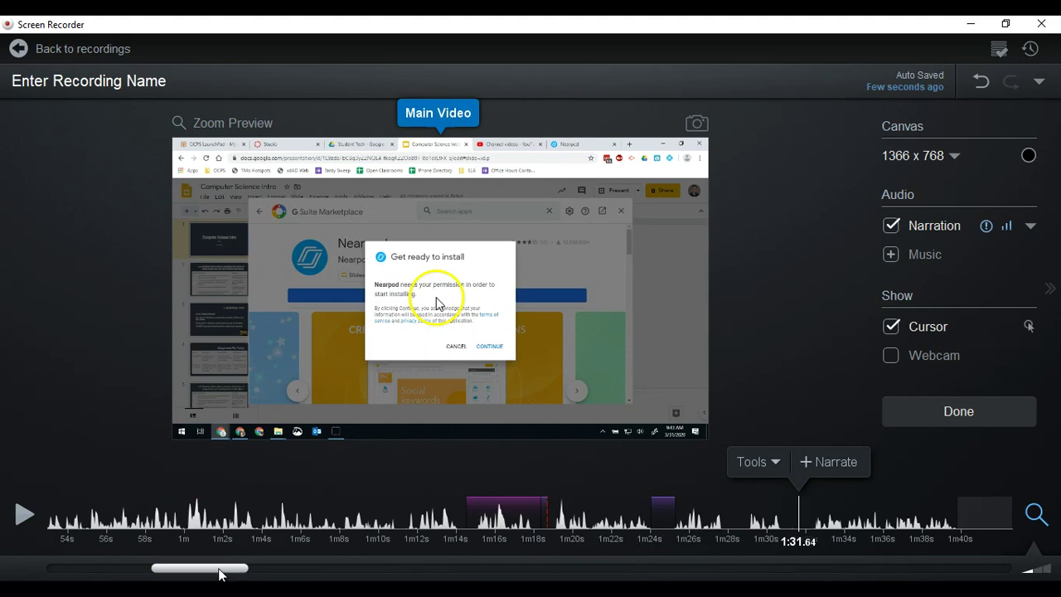
left_click_drag(220, 569, 305, 569)
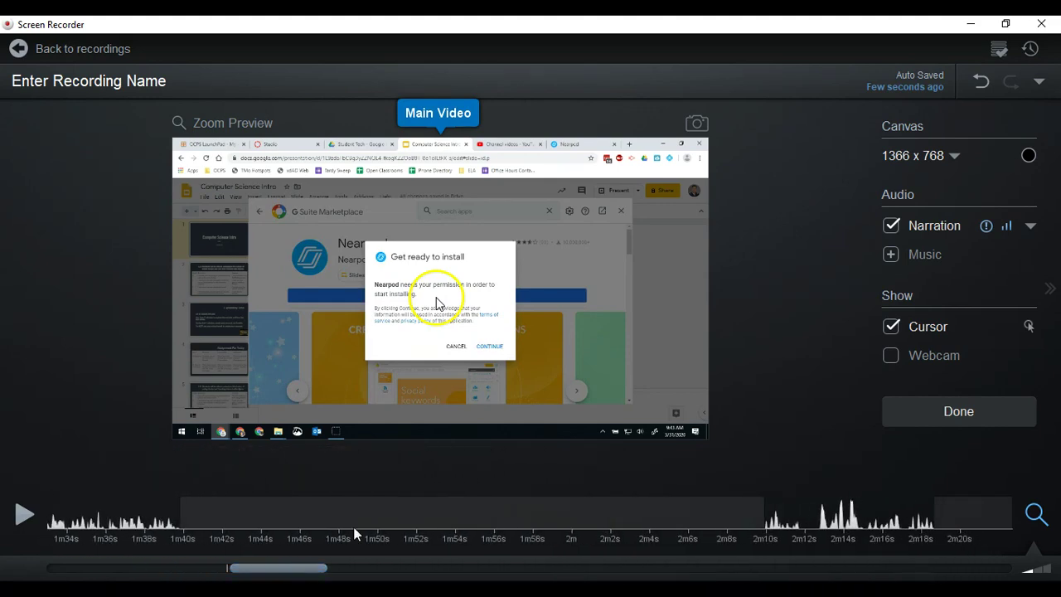
left_click(429, 508)
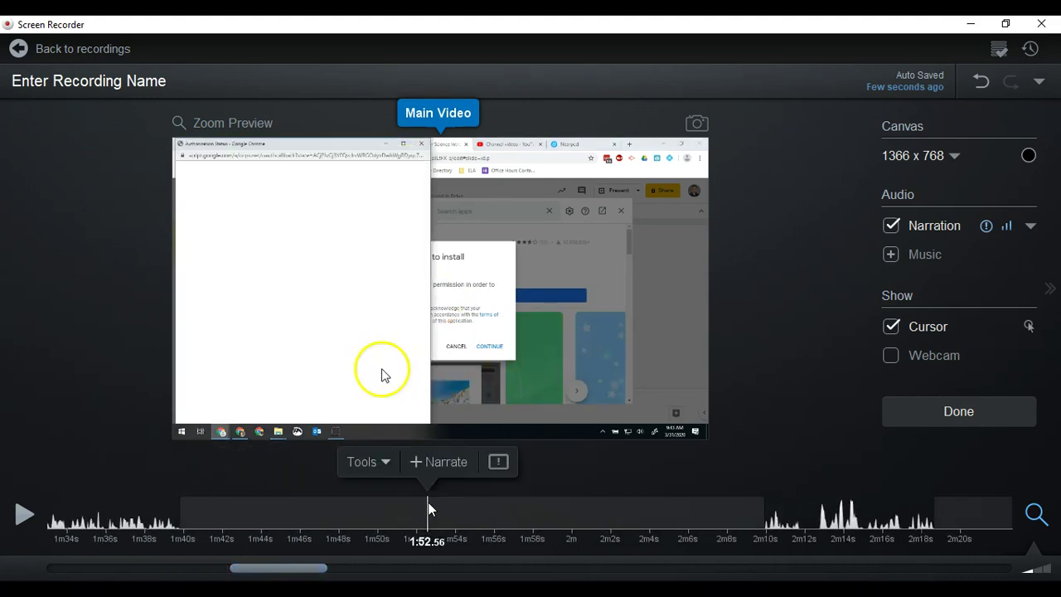